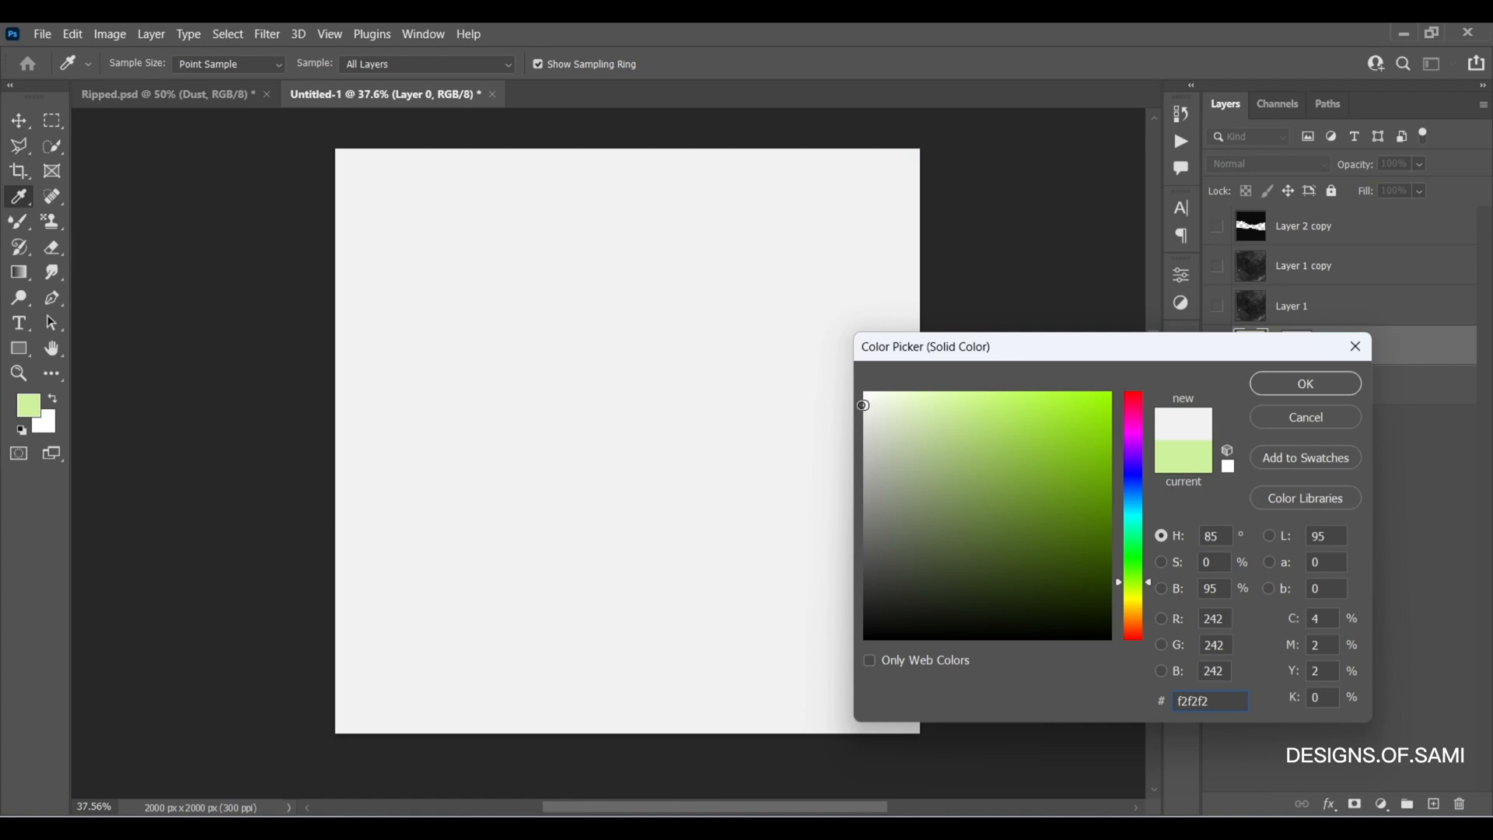
- Set the solid color fill layer to a light grey slightly darker than f2f2f2
mouse_move(863, 406)
left_mouse_down()
mouse_move(869, 393)
mouse_move(863, 413)
left_mouse_up()
left_click(1309, 394)
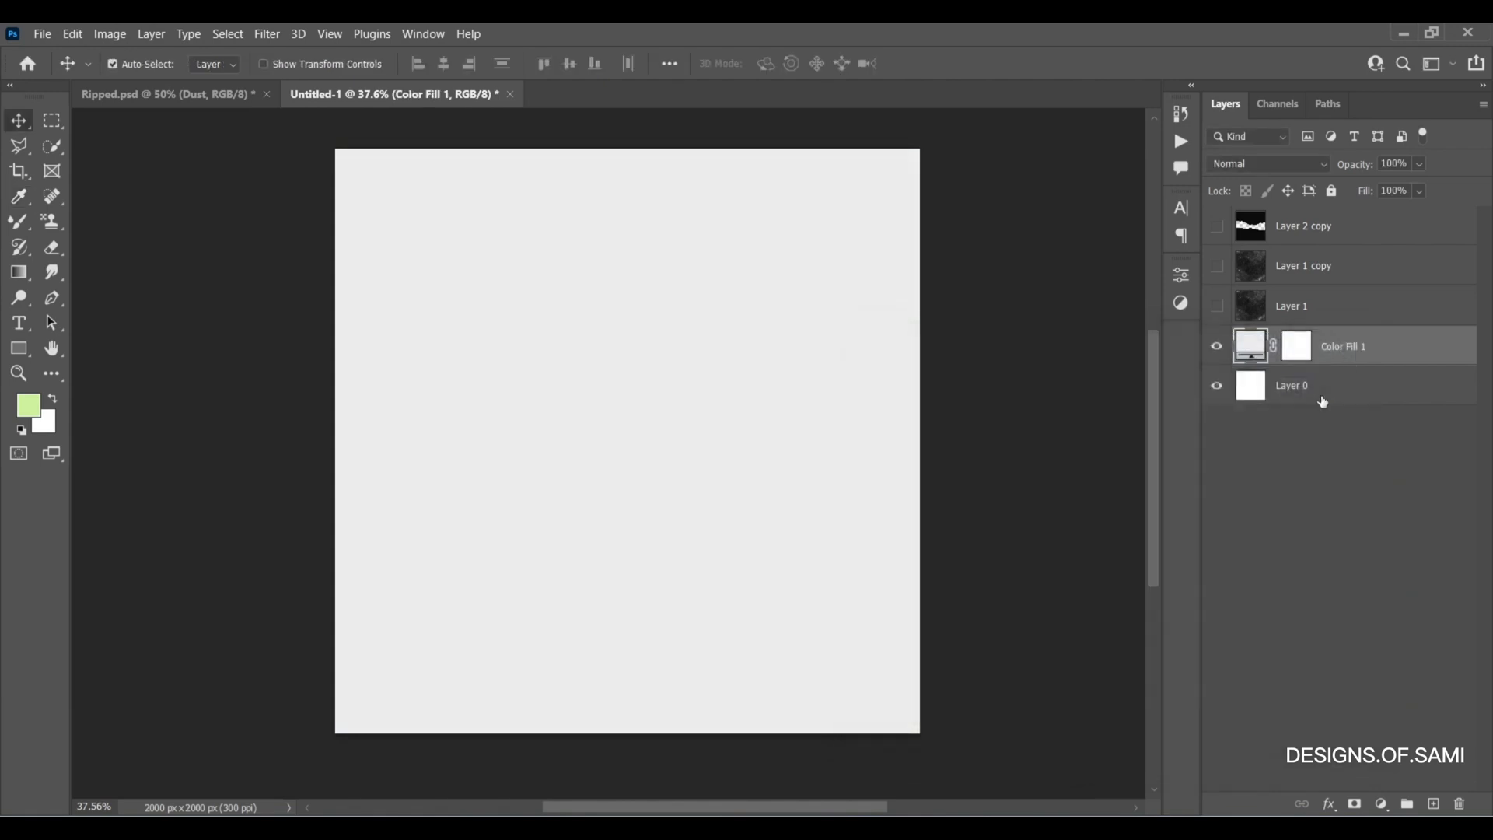
- Show the Layer 1 texture, set its blend mode to Color Burn and lower its opacity to 25%
left_click(1257, 311)
left_click(1216, 305)
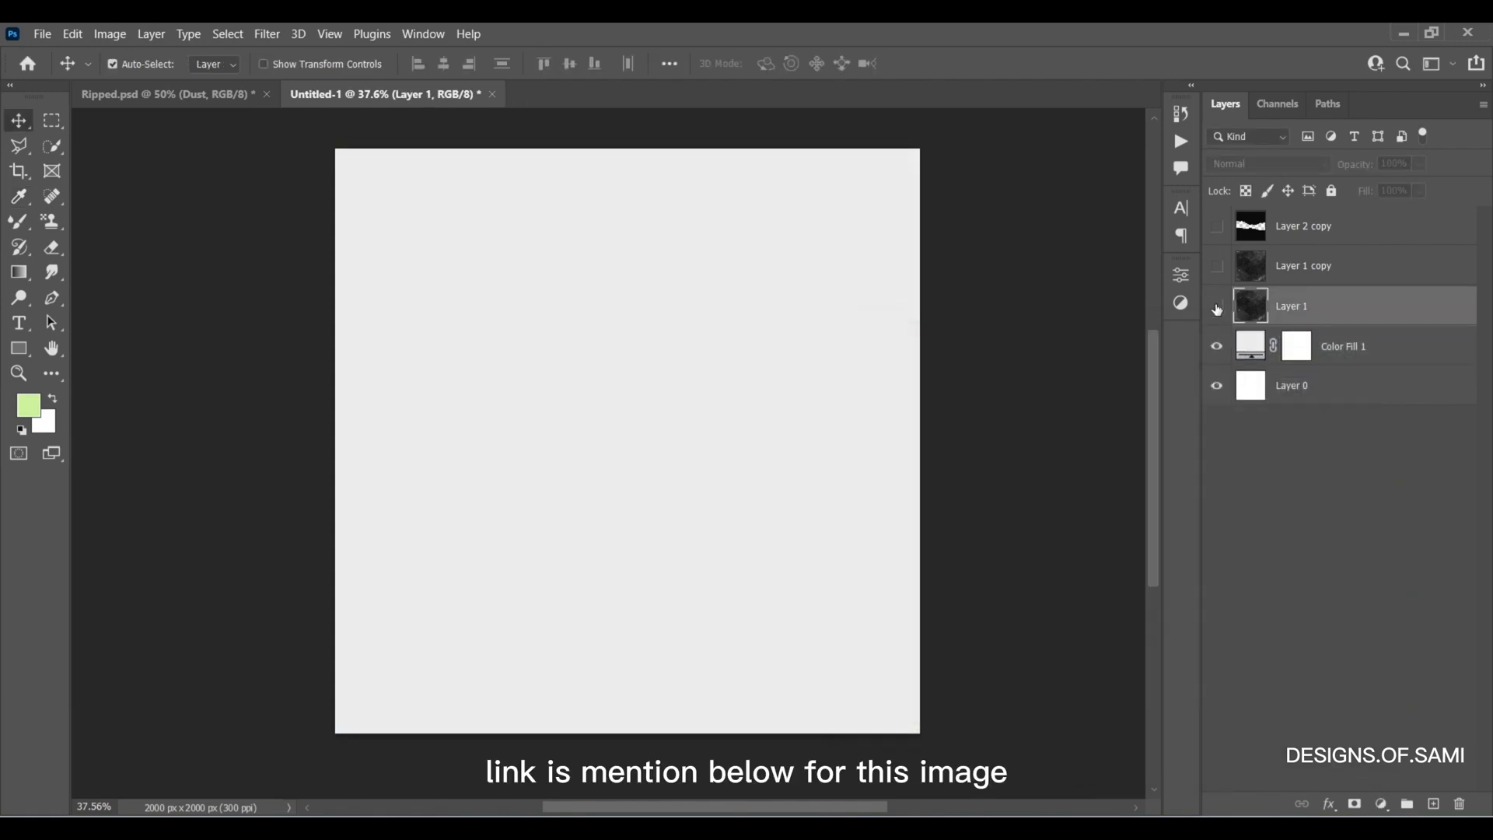
left_click(1267, 161)
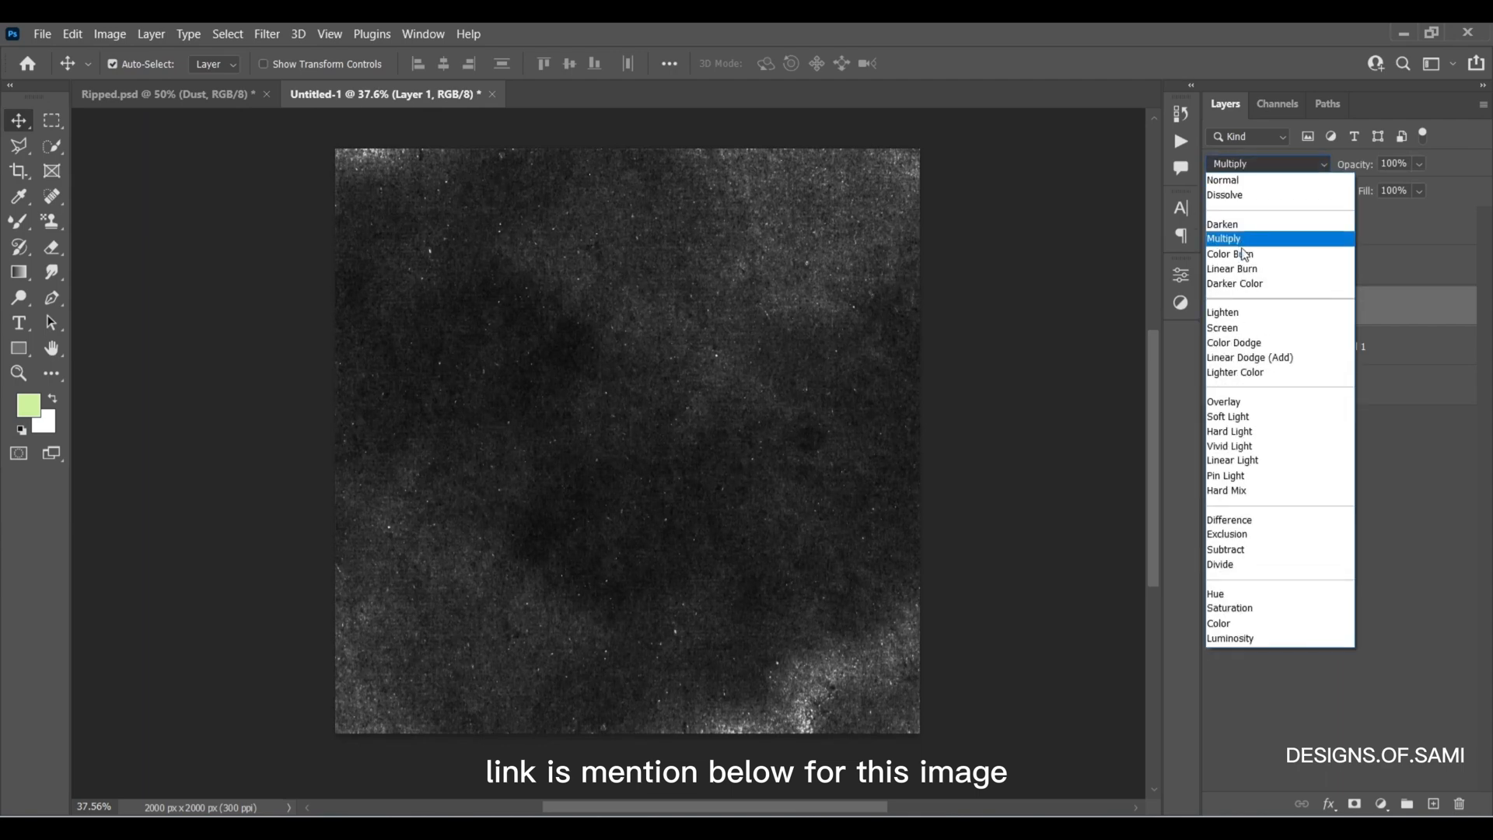
left_click(1252, 250)
left_click(1421, 165)
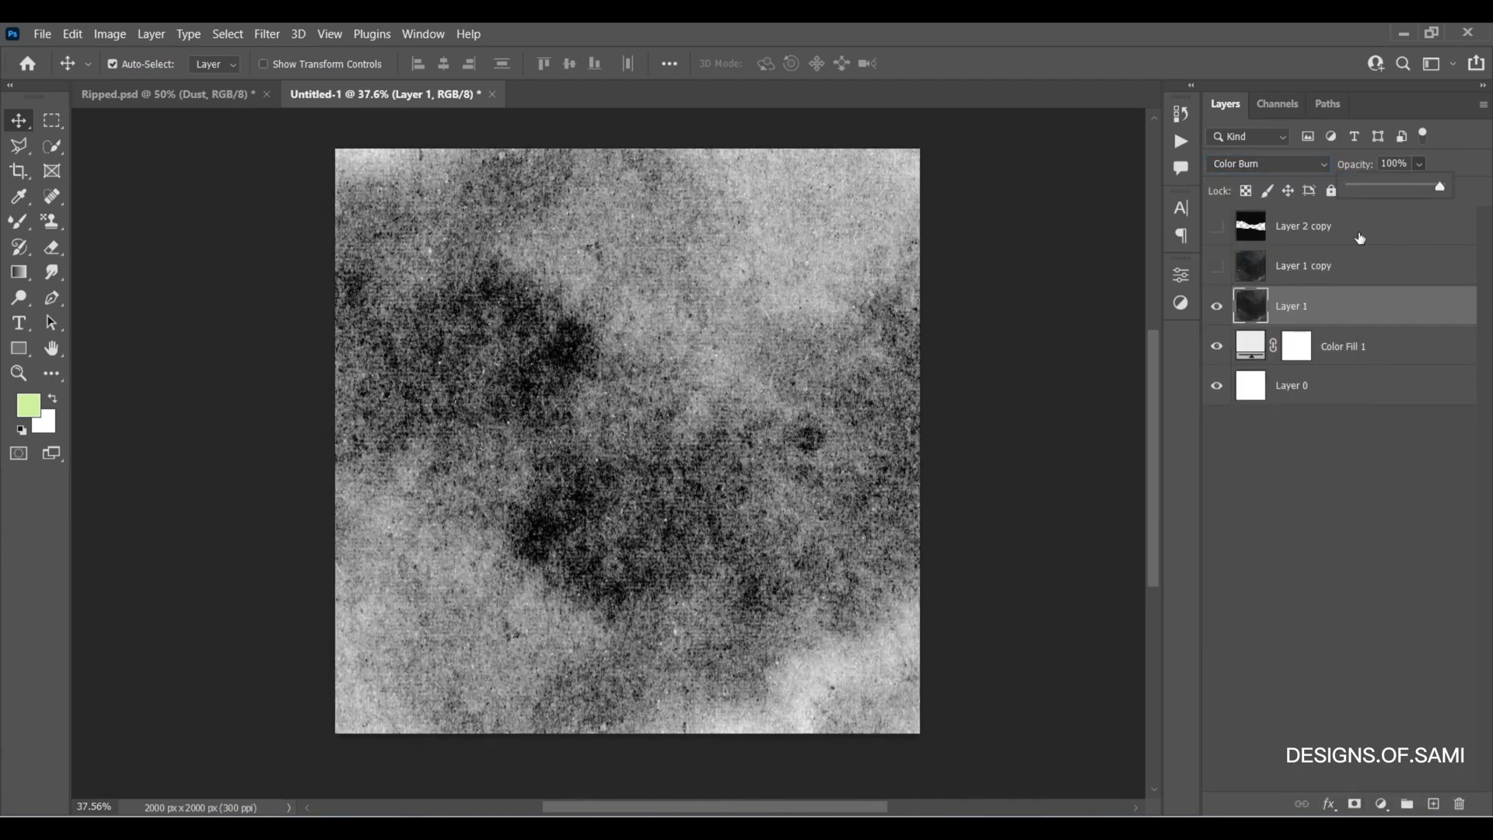
left_click_drag(1374, 190, 1372, 193)
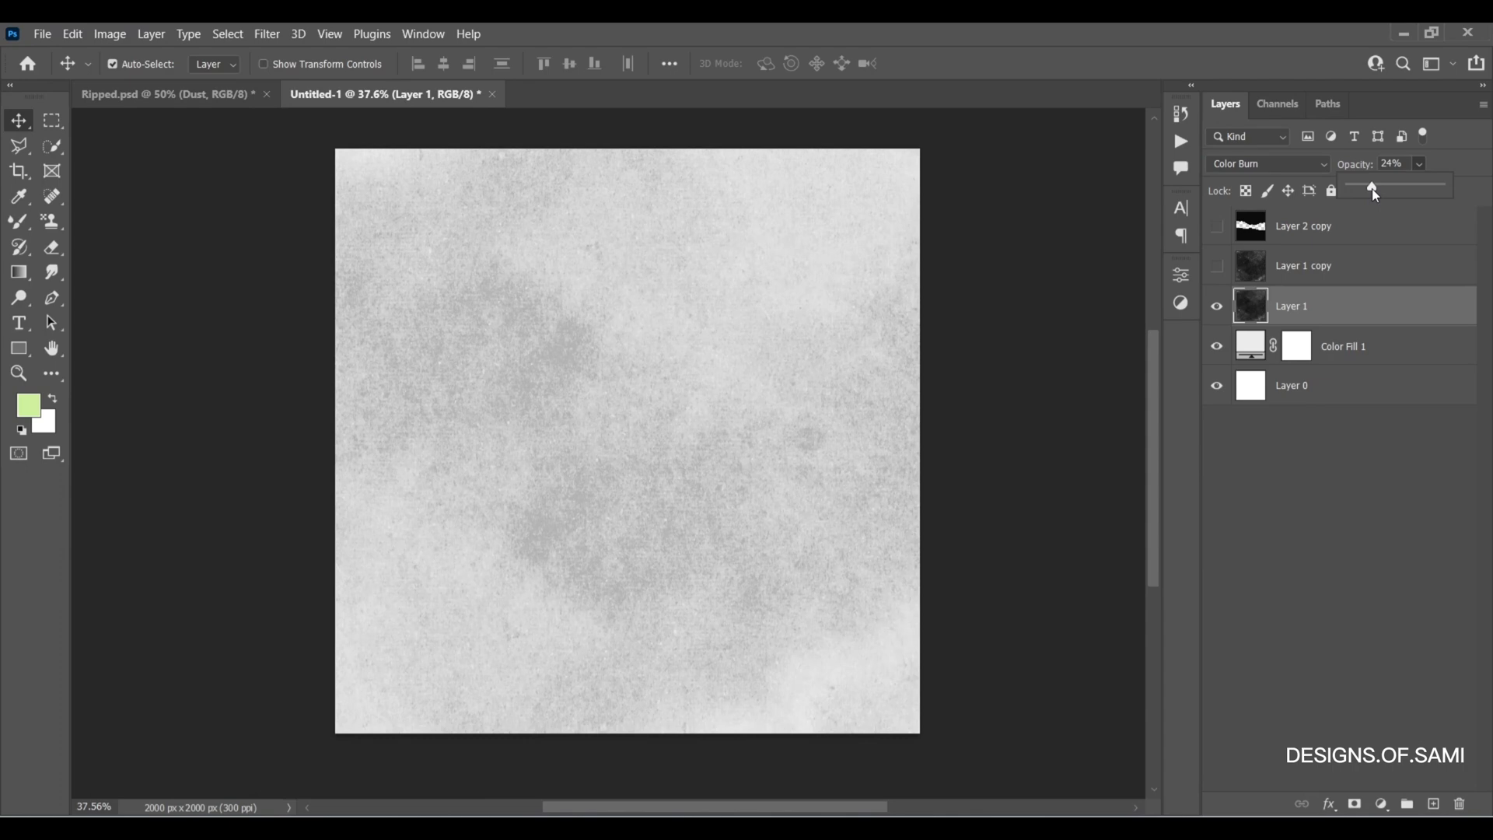
left_click(1439, 156)
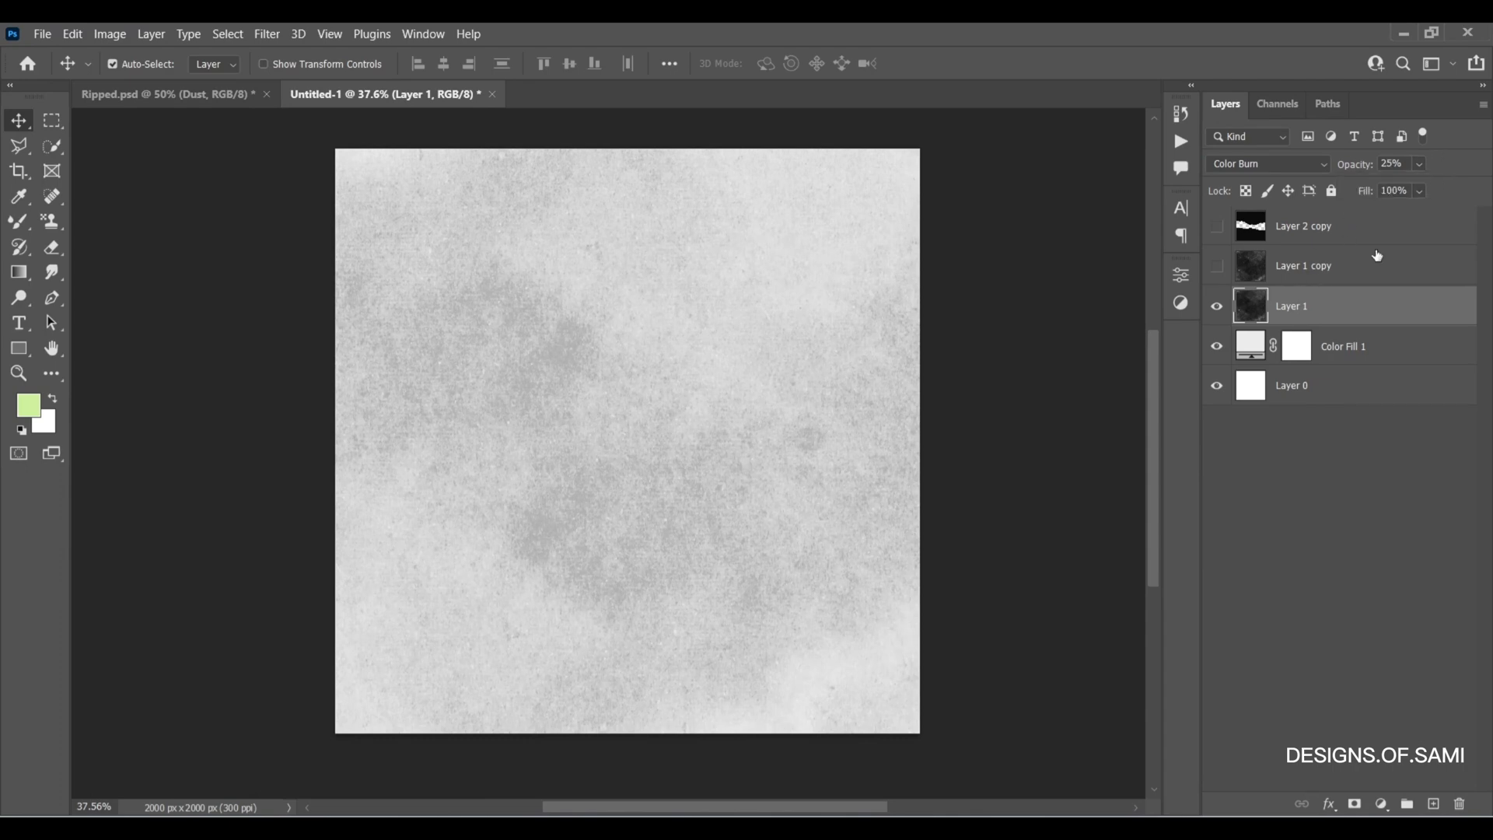
- Add the text RIPPED to the canvas in black Morganite Bold
left_click(19, 322)
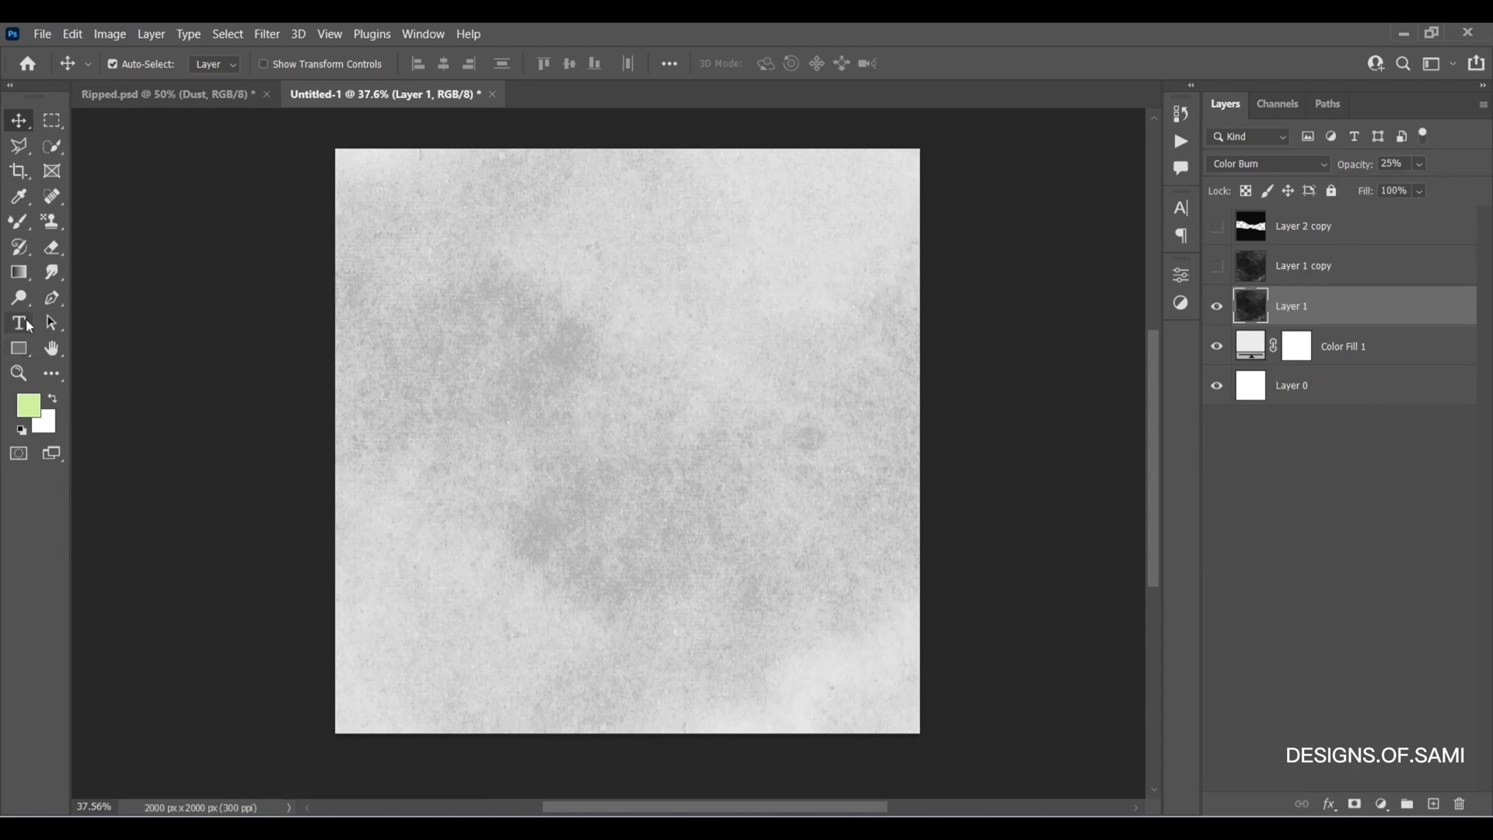
left_click(589, 379)
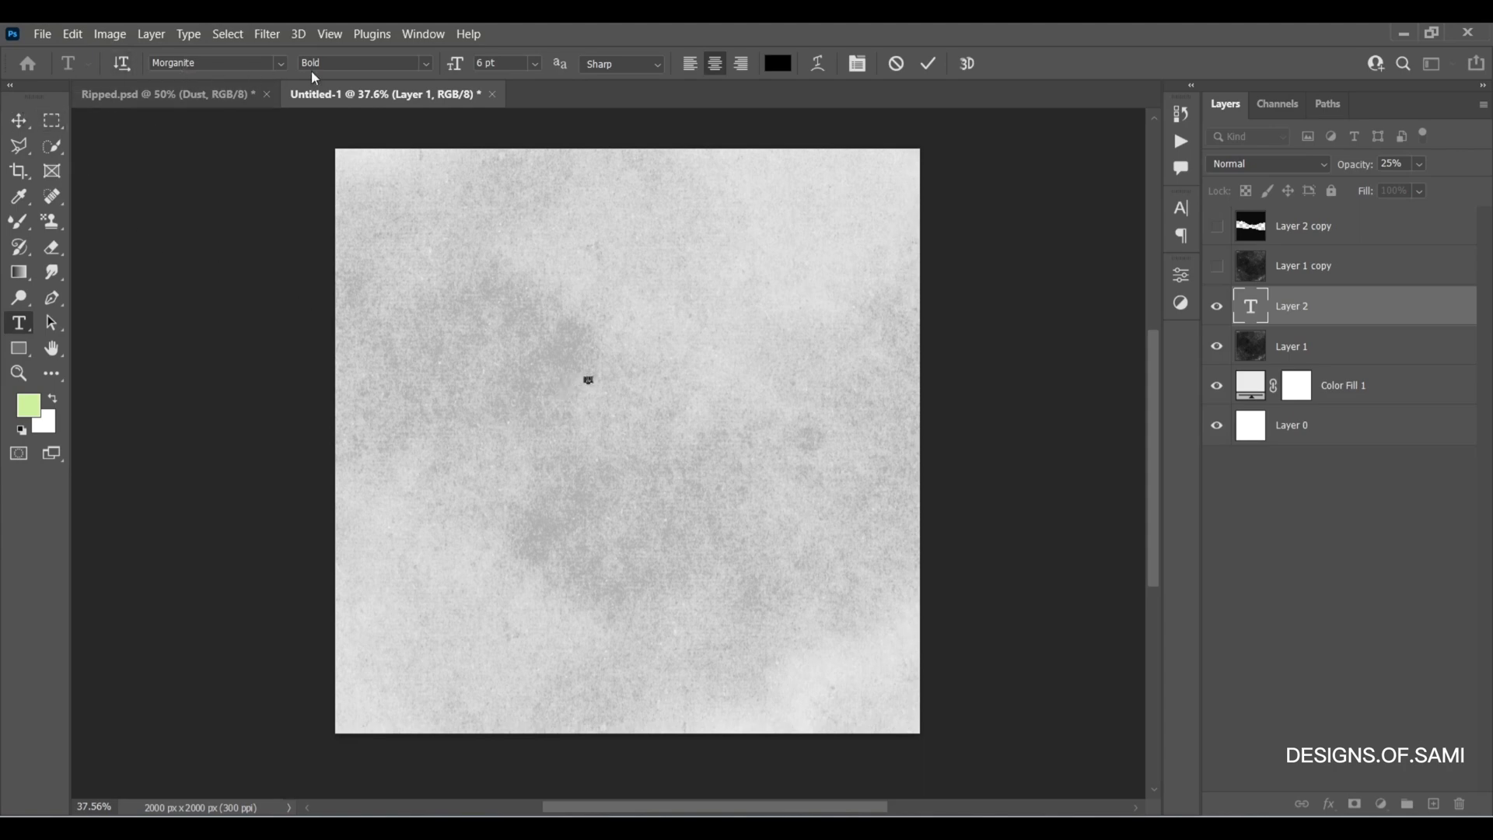
type("RIPPED")
left_click(18, 121)
- Scale the RIPPED text up to about 4641% and centre it on the canvas
key("ctrl+t")
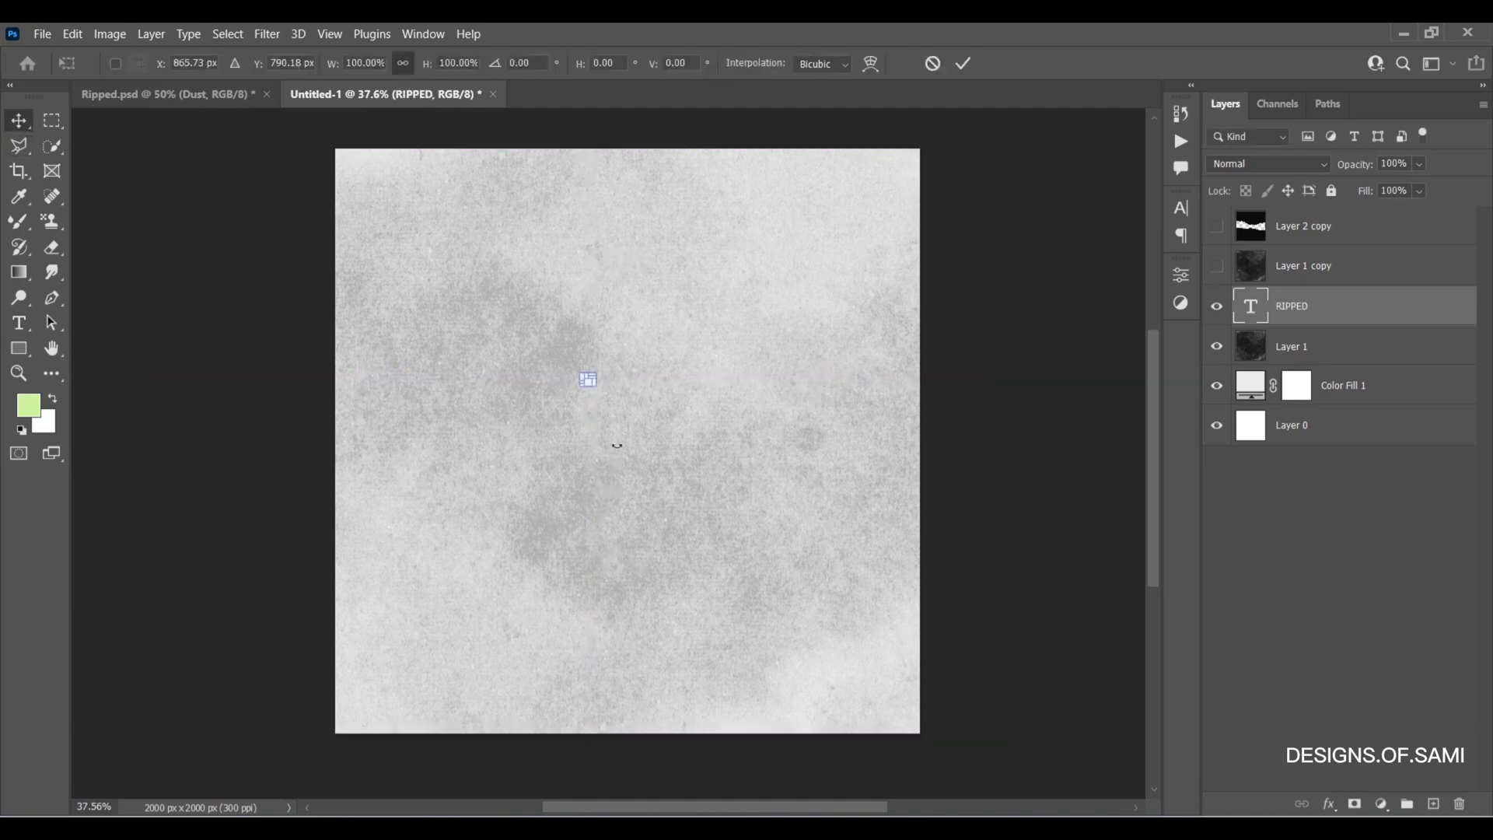
left_click_drag(589, 381, 787, 557)
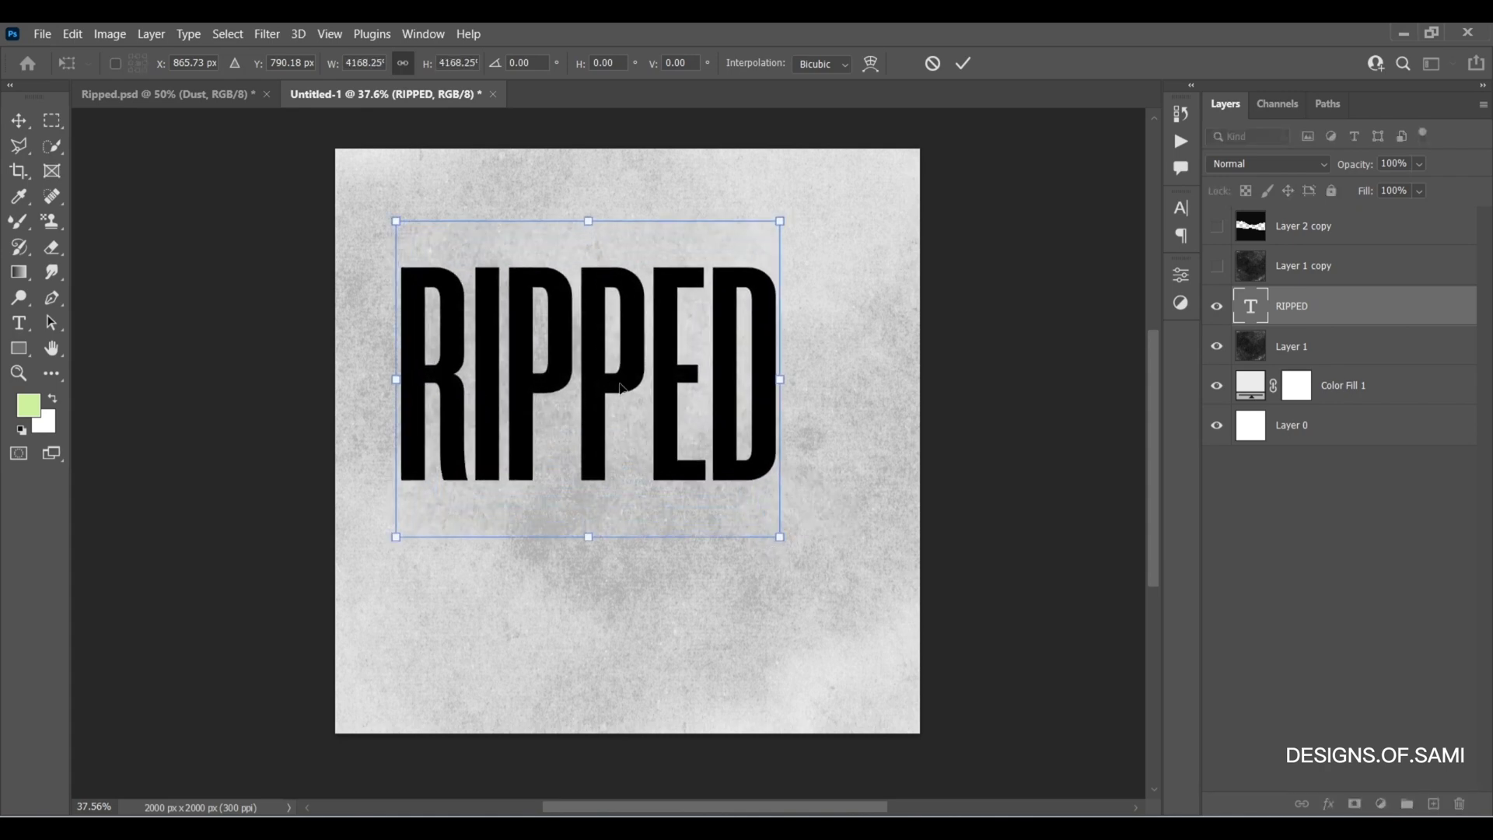
left_click_drag(620, 386, 659, 449)
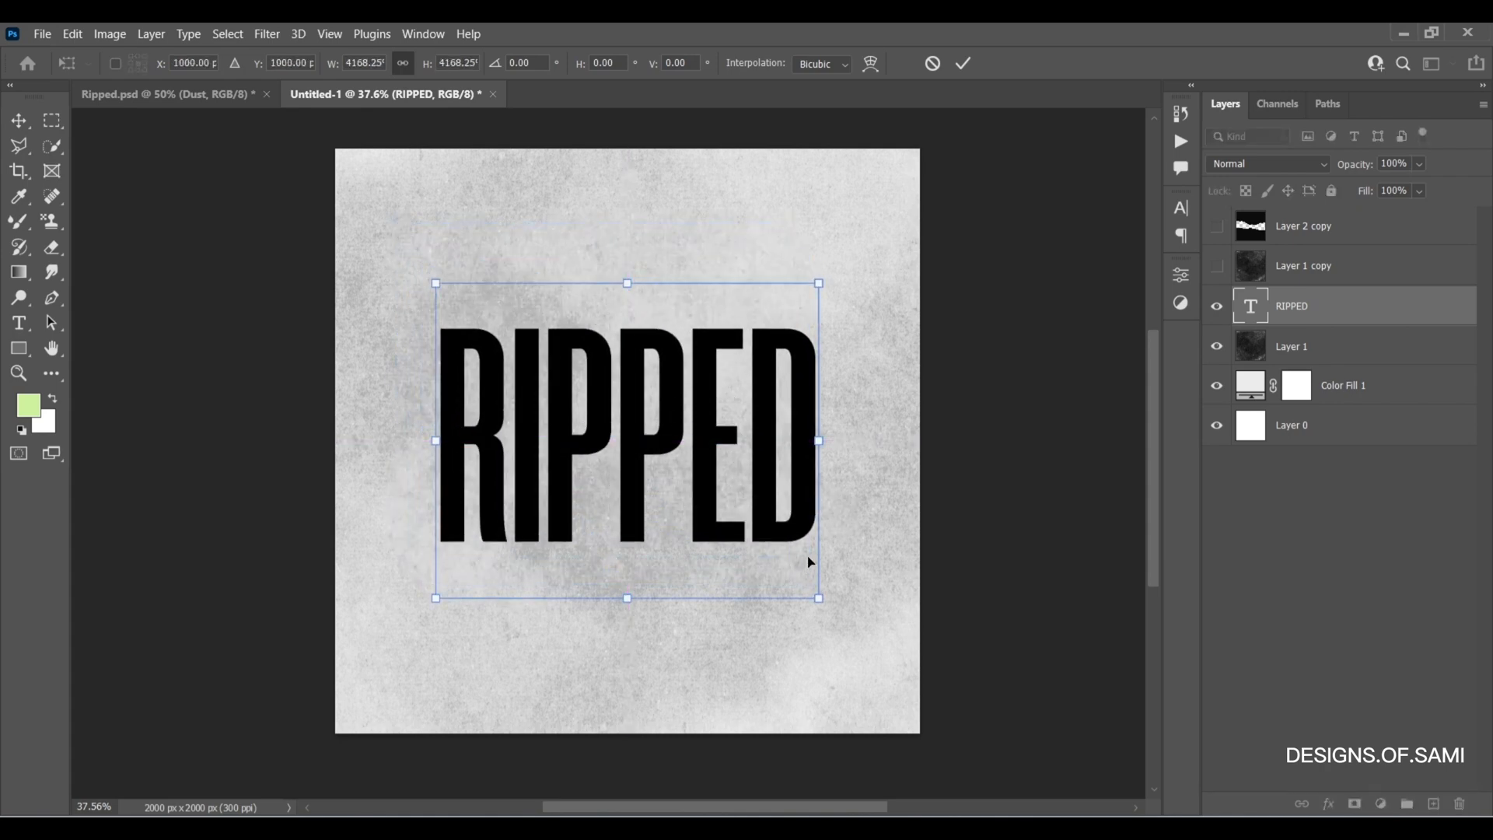
left_click_drag(821, 440, 846, 456)
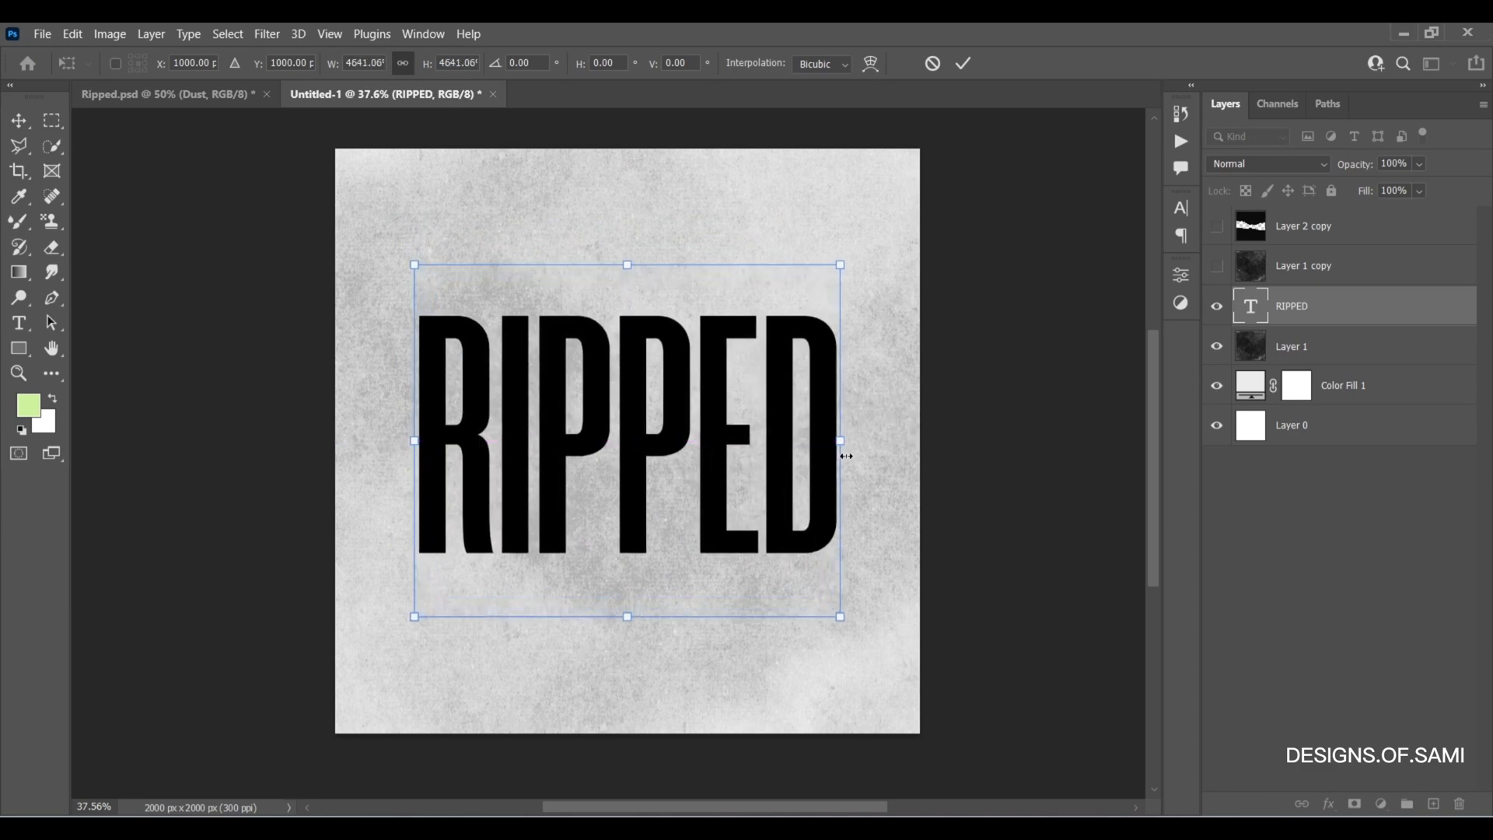
key("Return")
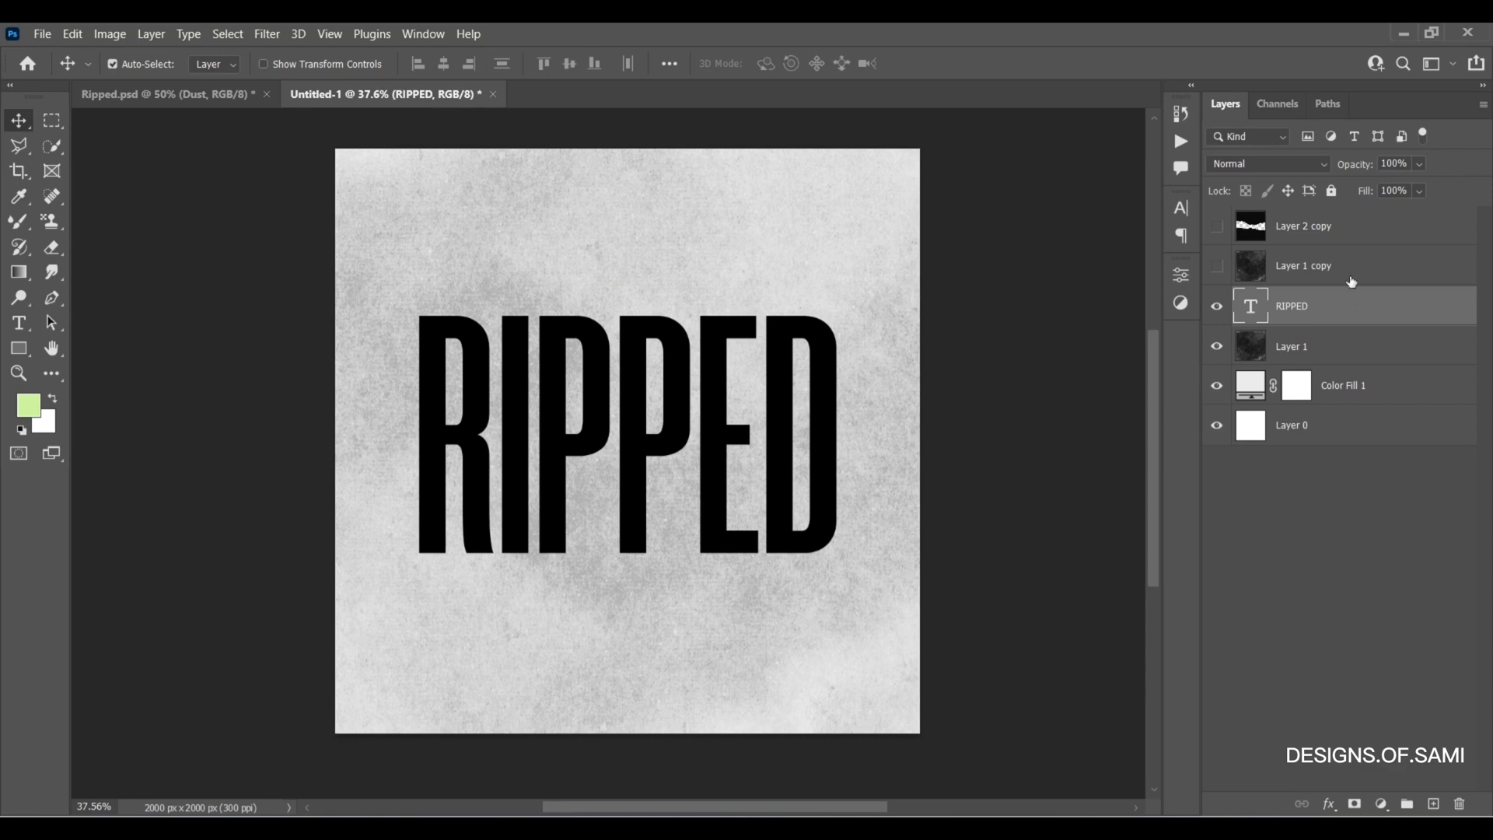
- Place the torn-paper layer Layer 2 copy directly above the RIPPED text, make it visible and duplicate it
left_click_drag(1348, 229, 1302, 297)
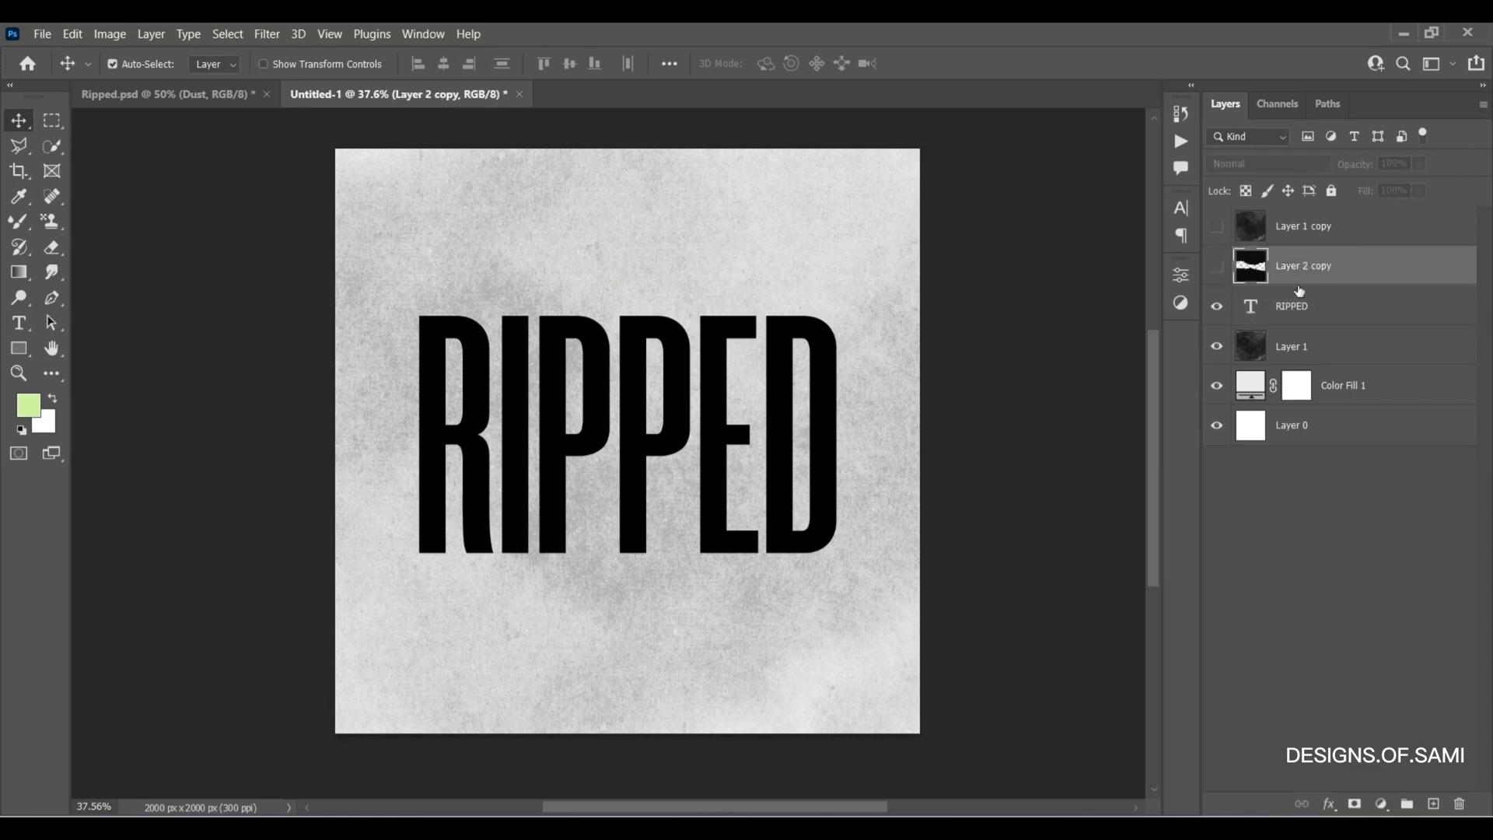
left_click(1224, 269)
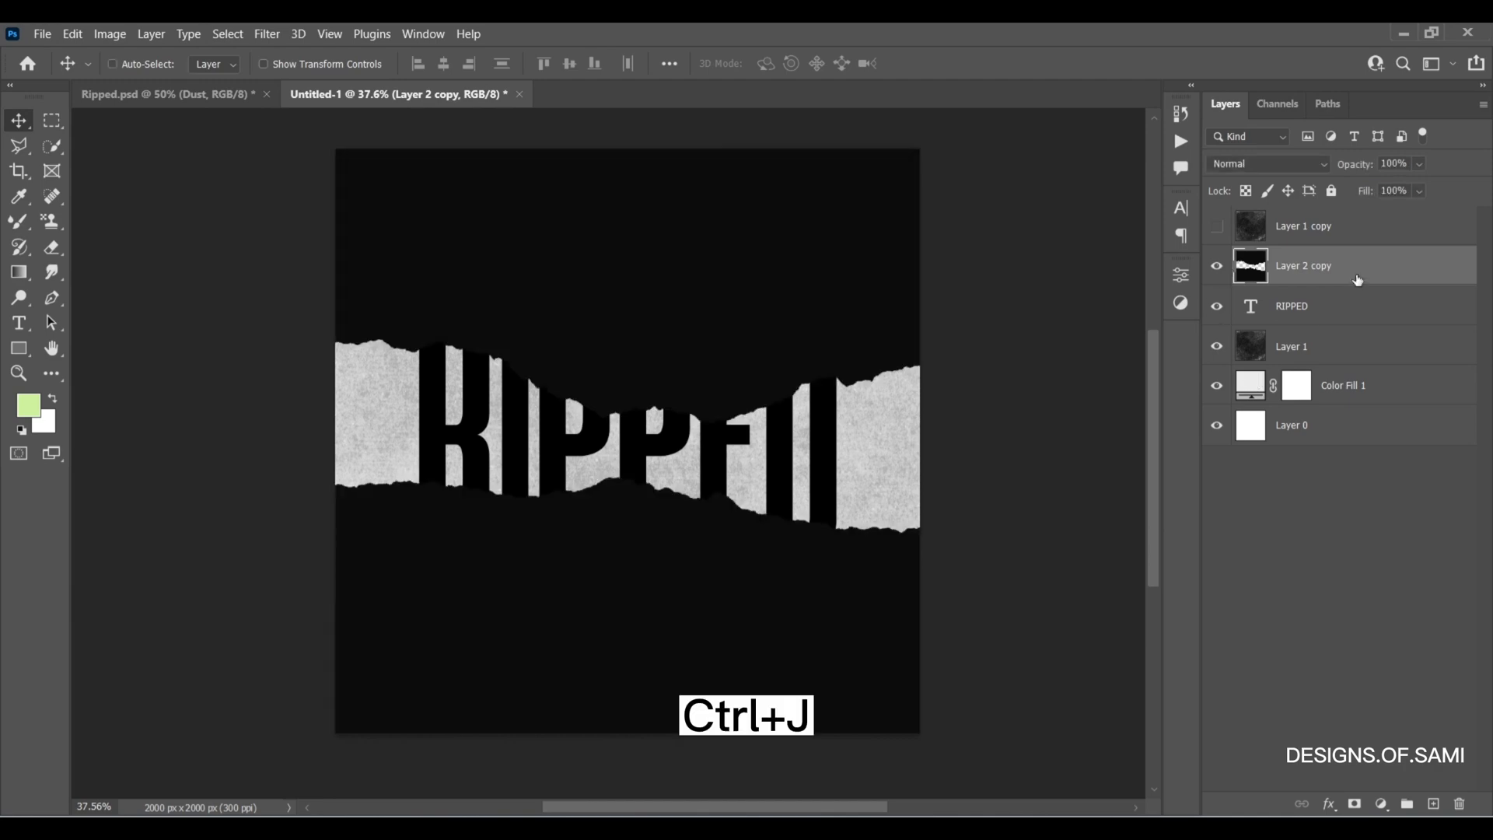
key("ctrl+j")
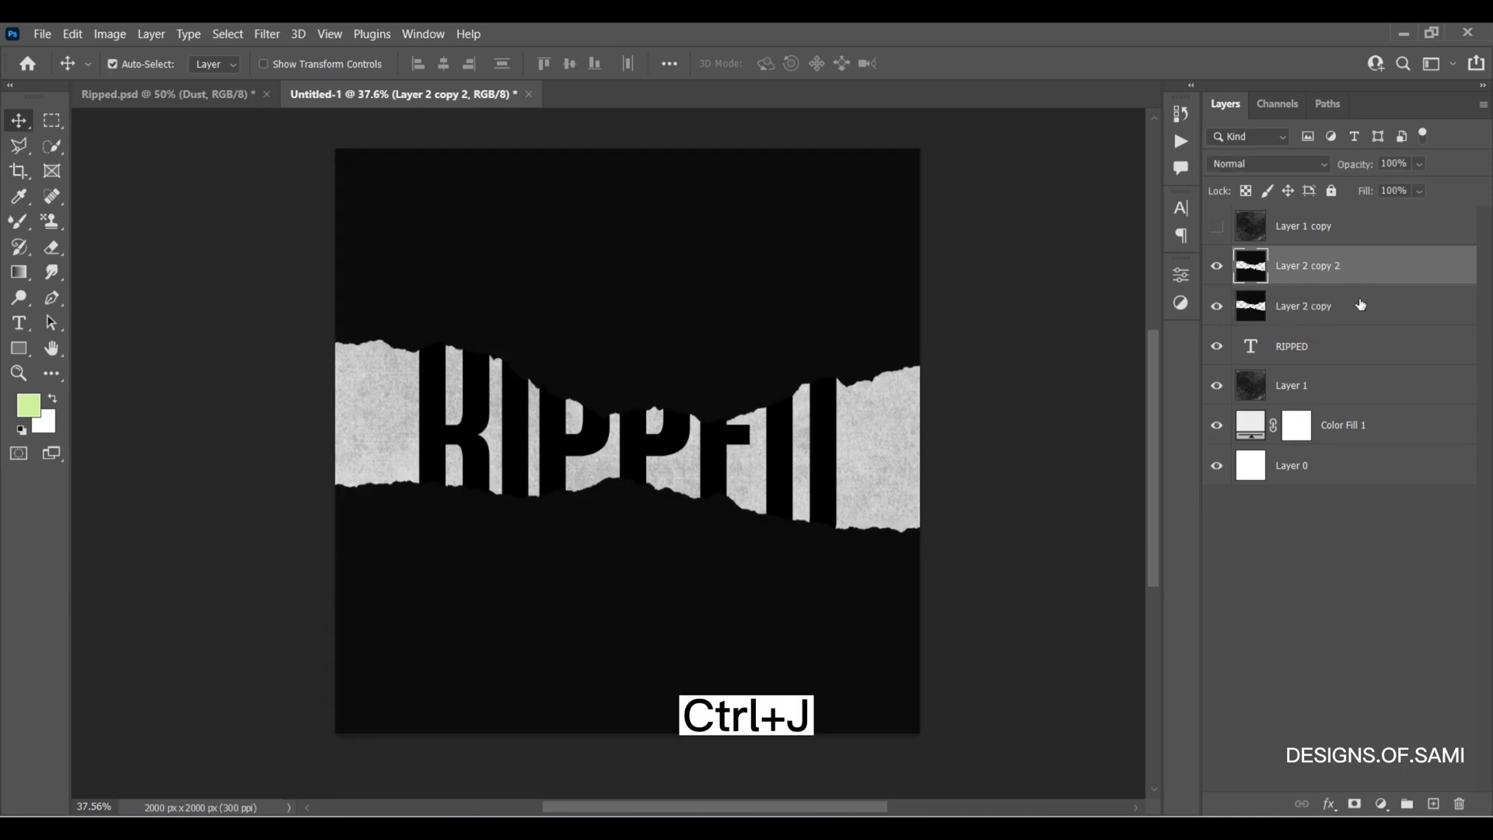
- Invert the lower torn-paper layer's colors and shrink its height to 89.90% about its centre, keeping the width at 100%
left_click(1360, 305)
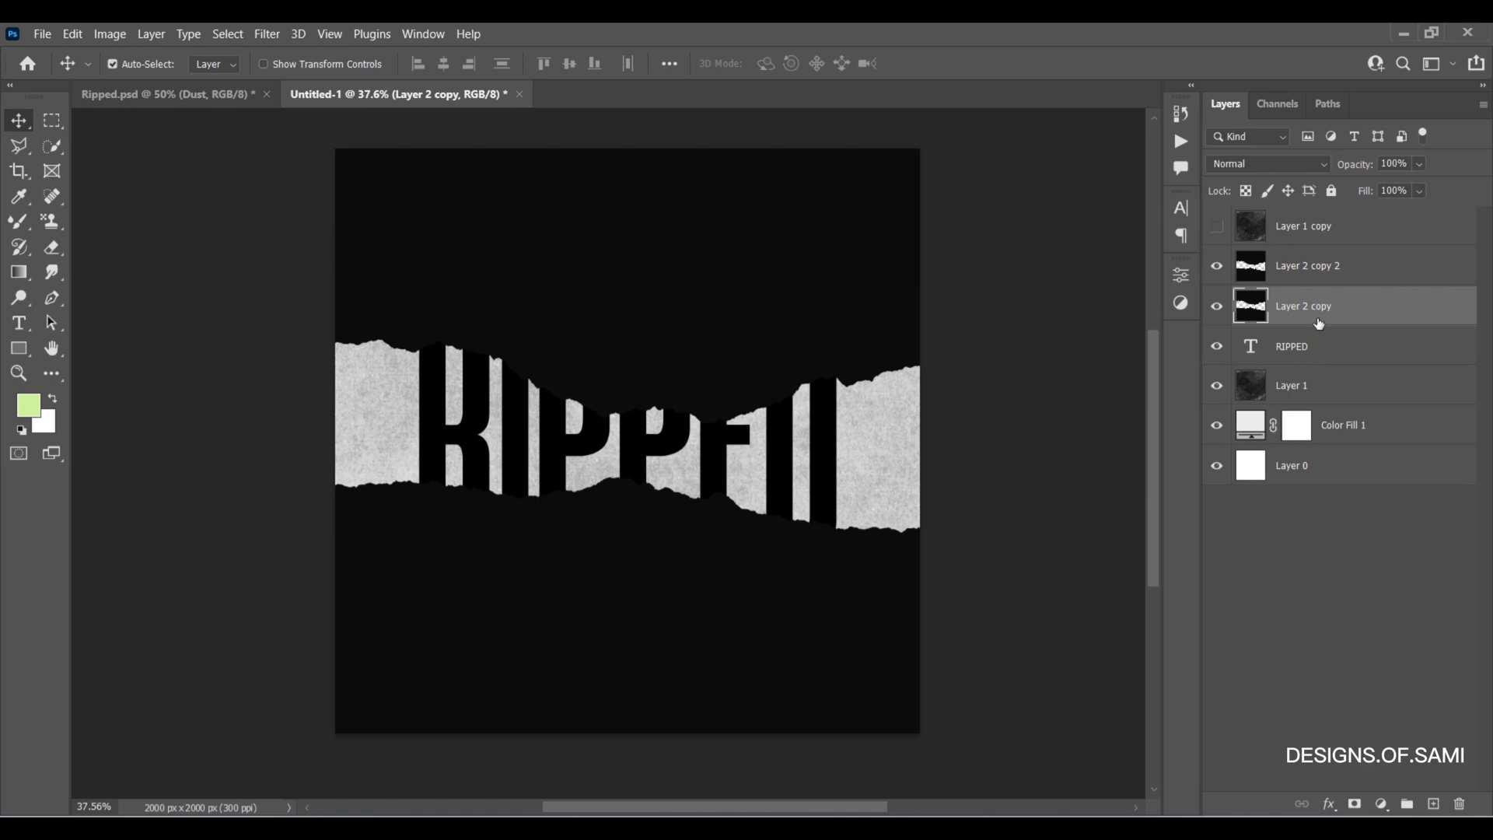
key("ctrl+i")
key("ctrl+t")
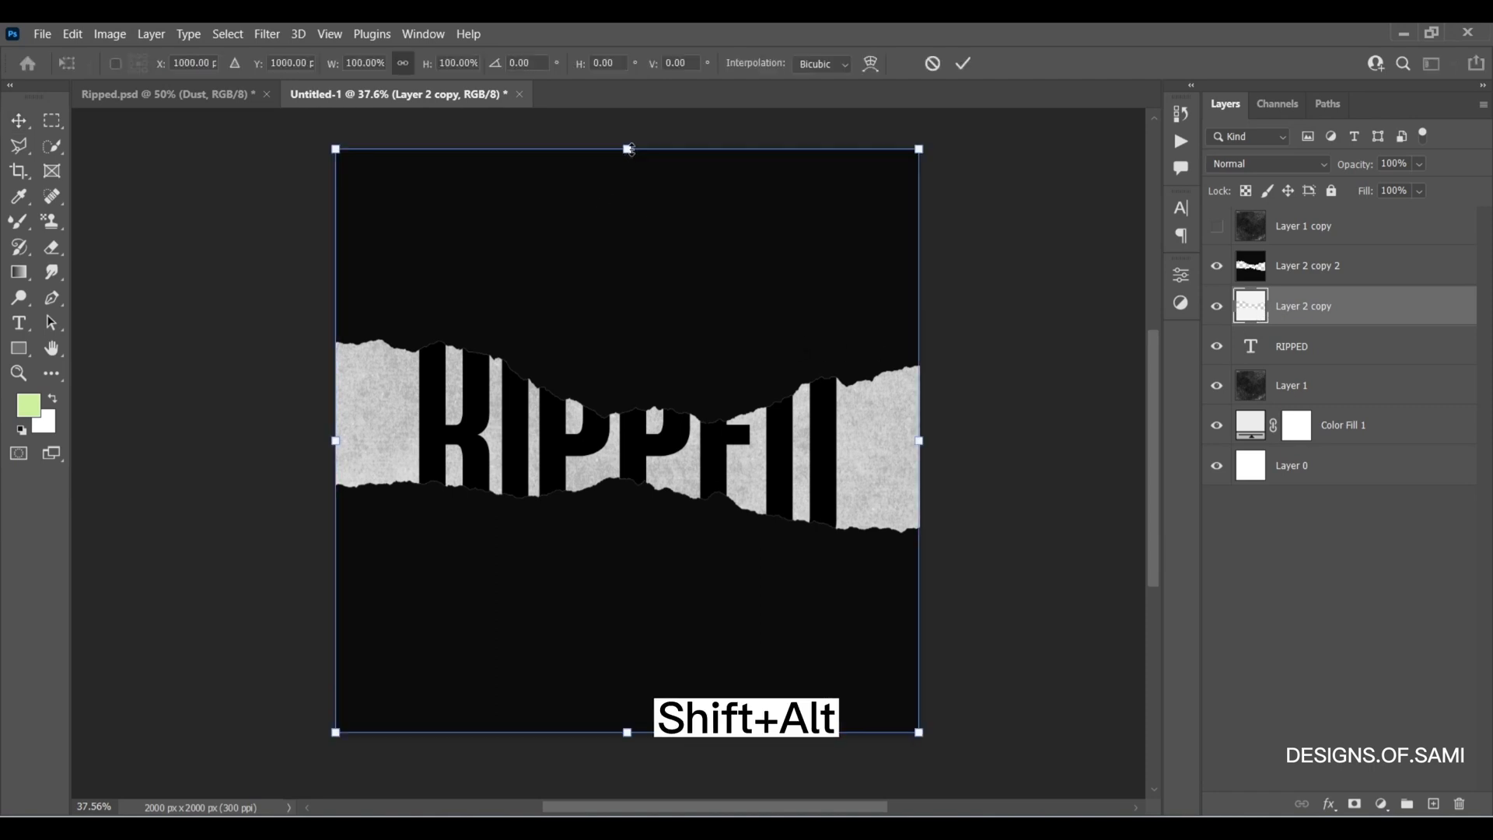
left_click_drag(629, 149, 629, 178)
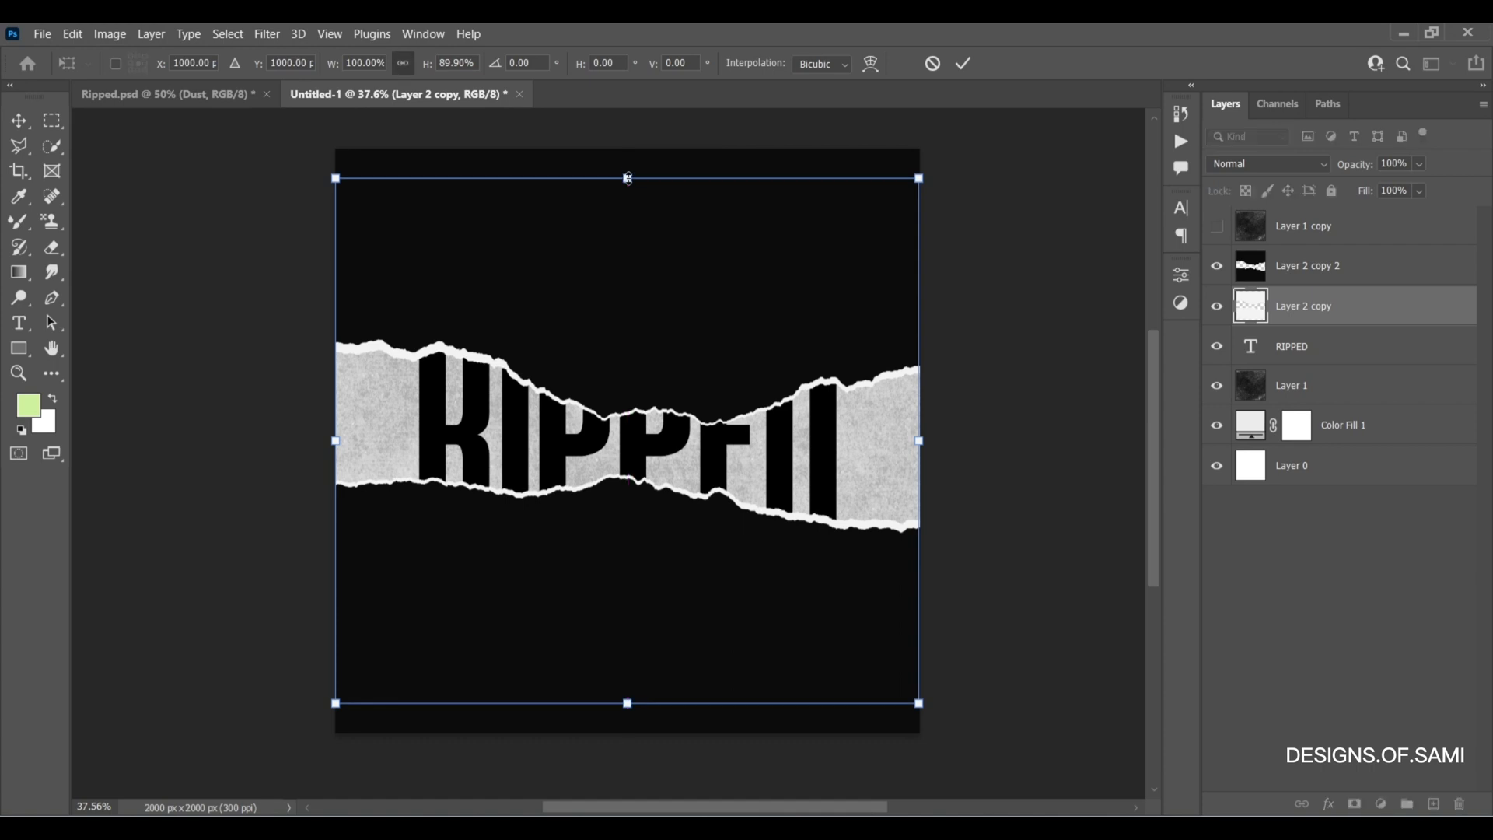
key("Return")
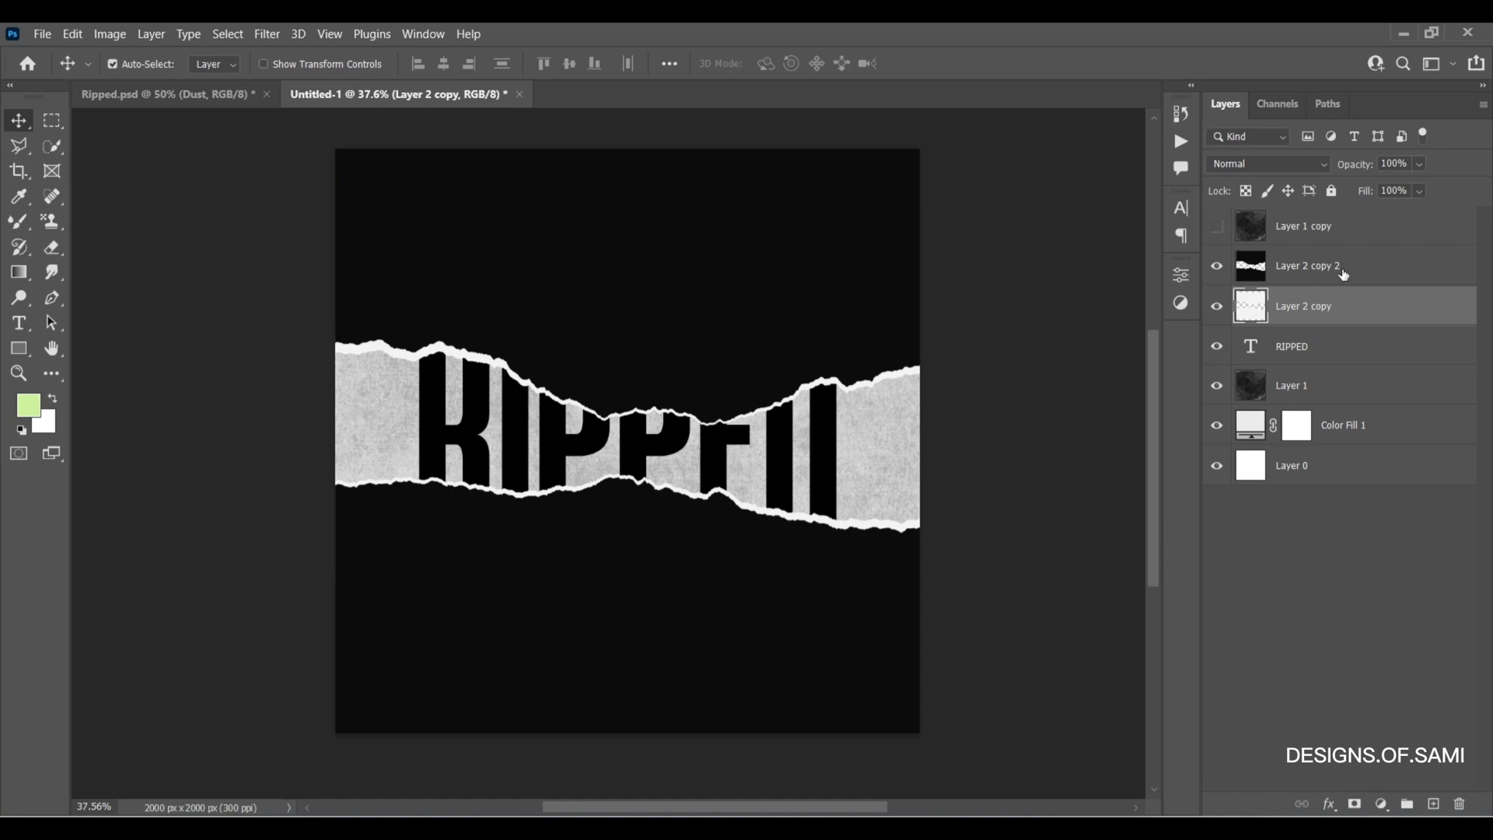
- Duplicate the RIPPED text layer and move the duplicate directly above Layer 2 copy 2
left_click(1337, 353)
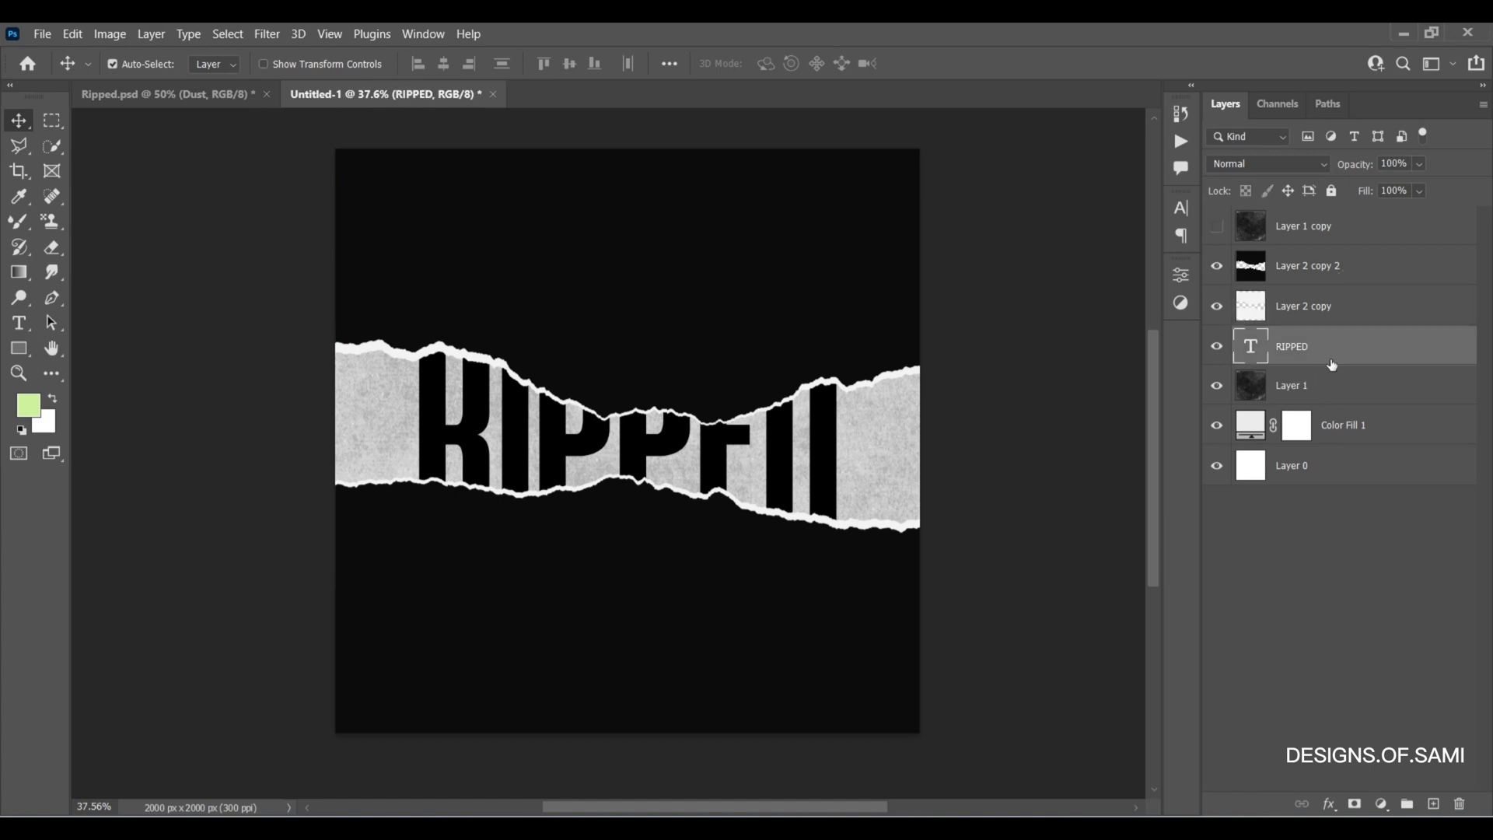
key("ctrl+j")
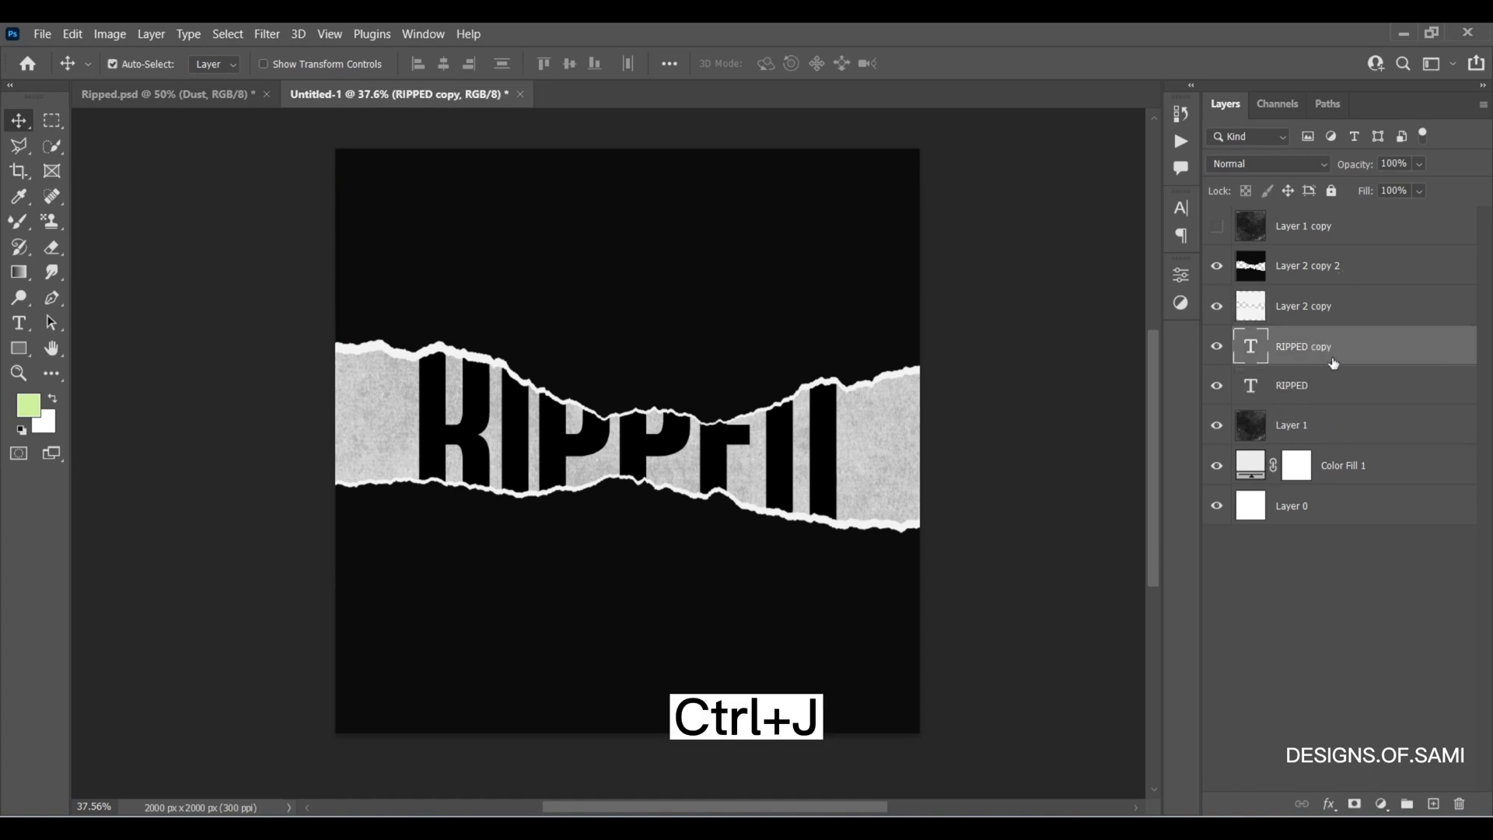
left_click_drag(1371, 356, 1353, 251)
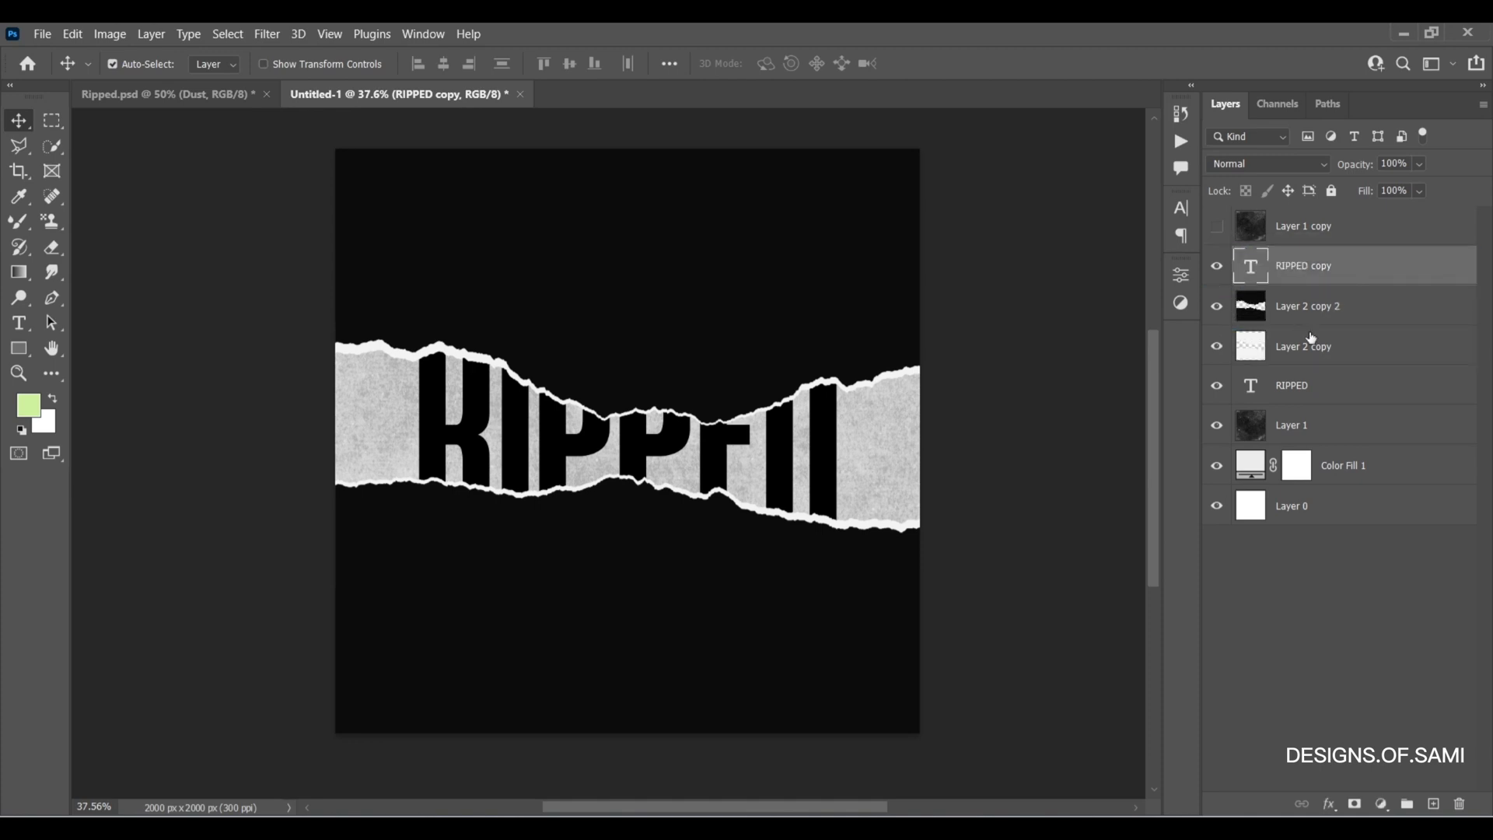
- Set the duplicated RIPPED text's fill to 0% and give it a red 3 px outside stroke at 100% opacity
left_click(1419, 190)
left_click_drag(1376, 216, 1325, 220)
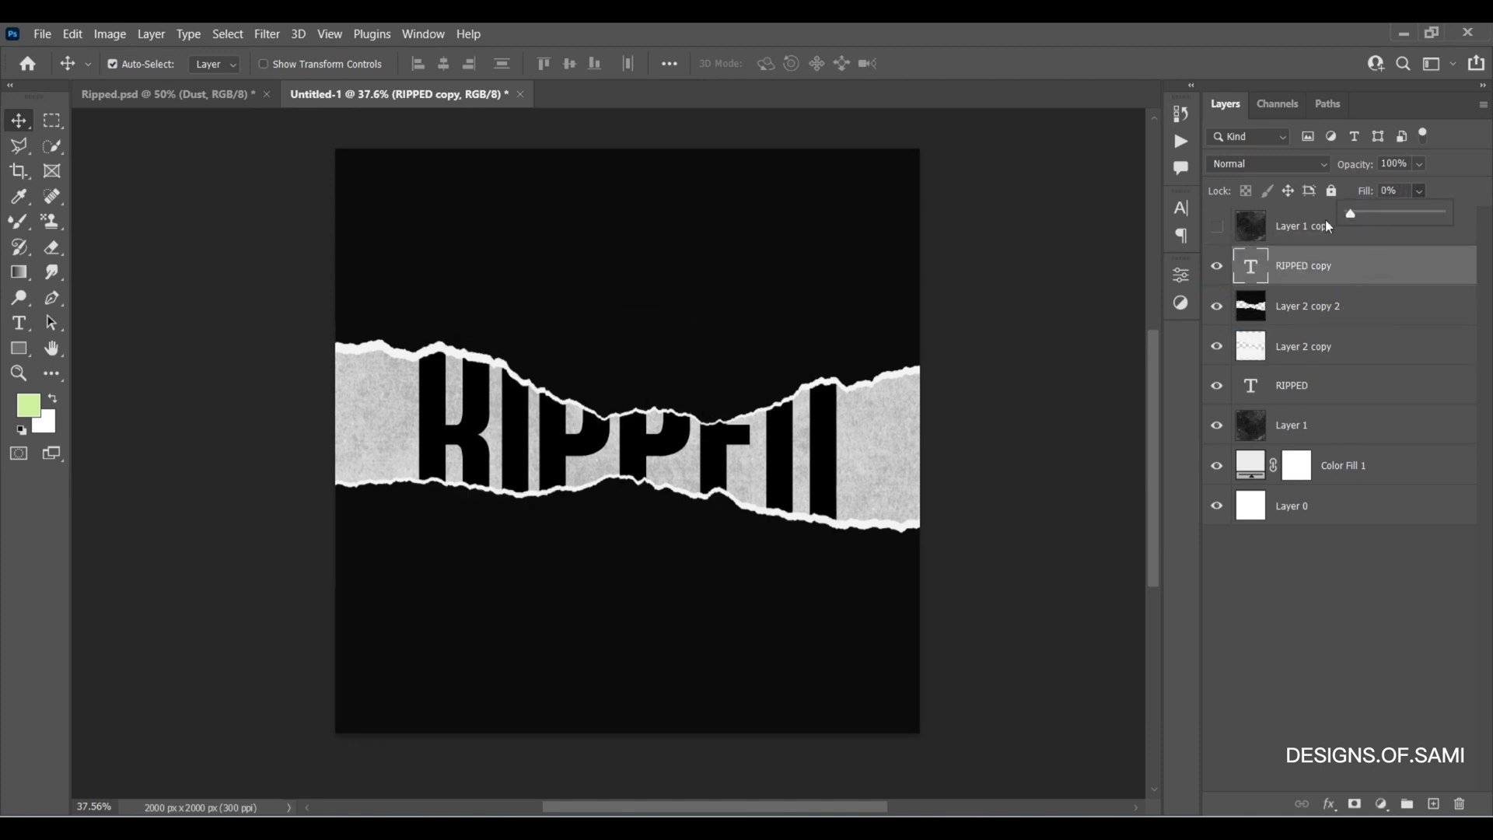
left_click(1370, 270)
double_click(1353, 276)
left_click(1331, 804)
left_click(1353, 655)
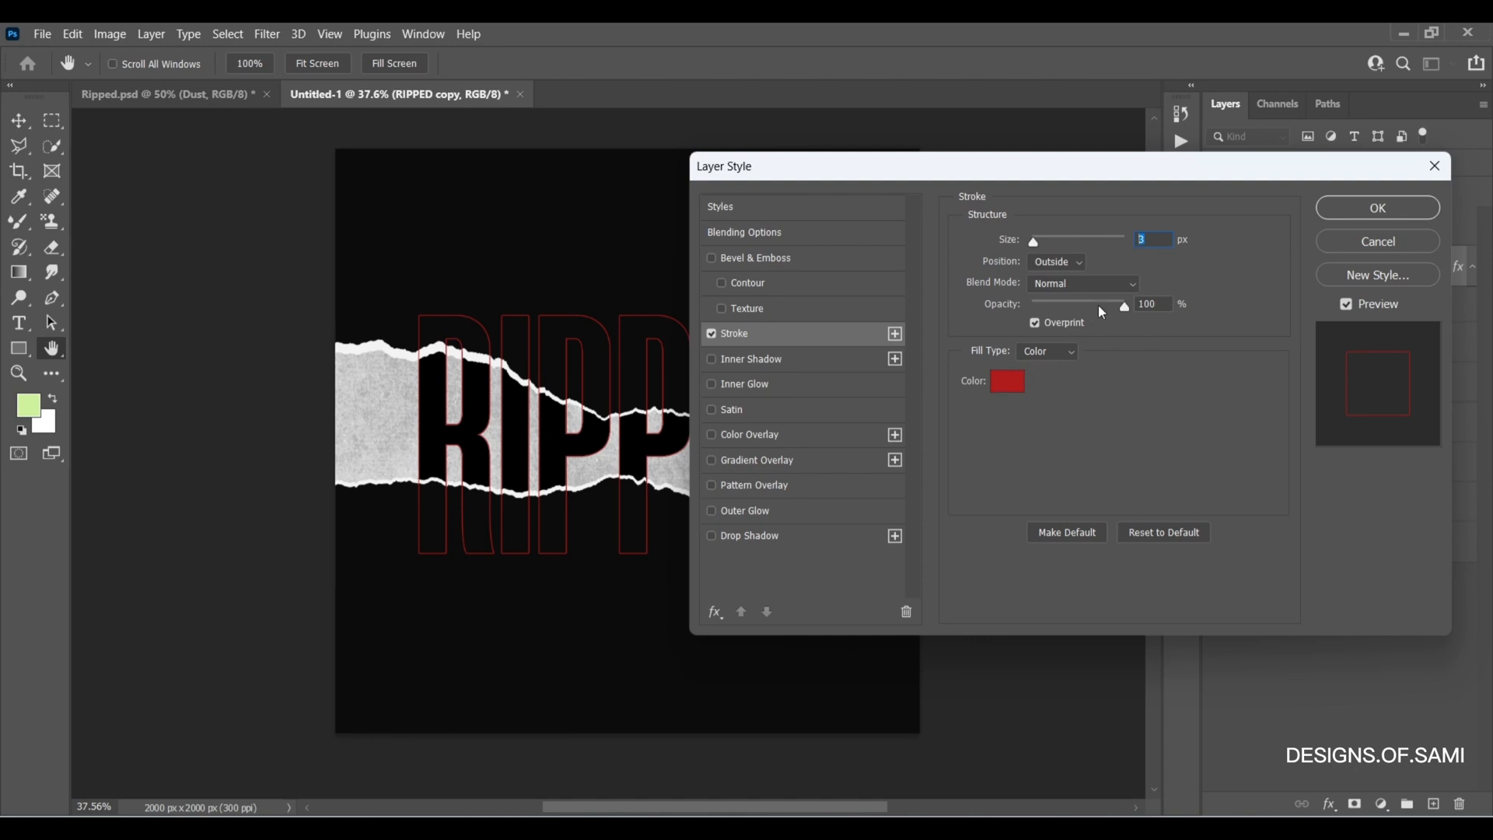
left_click(1372, 210)
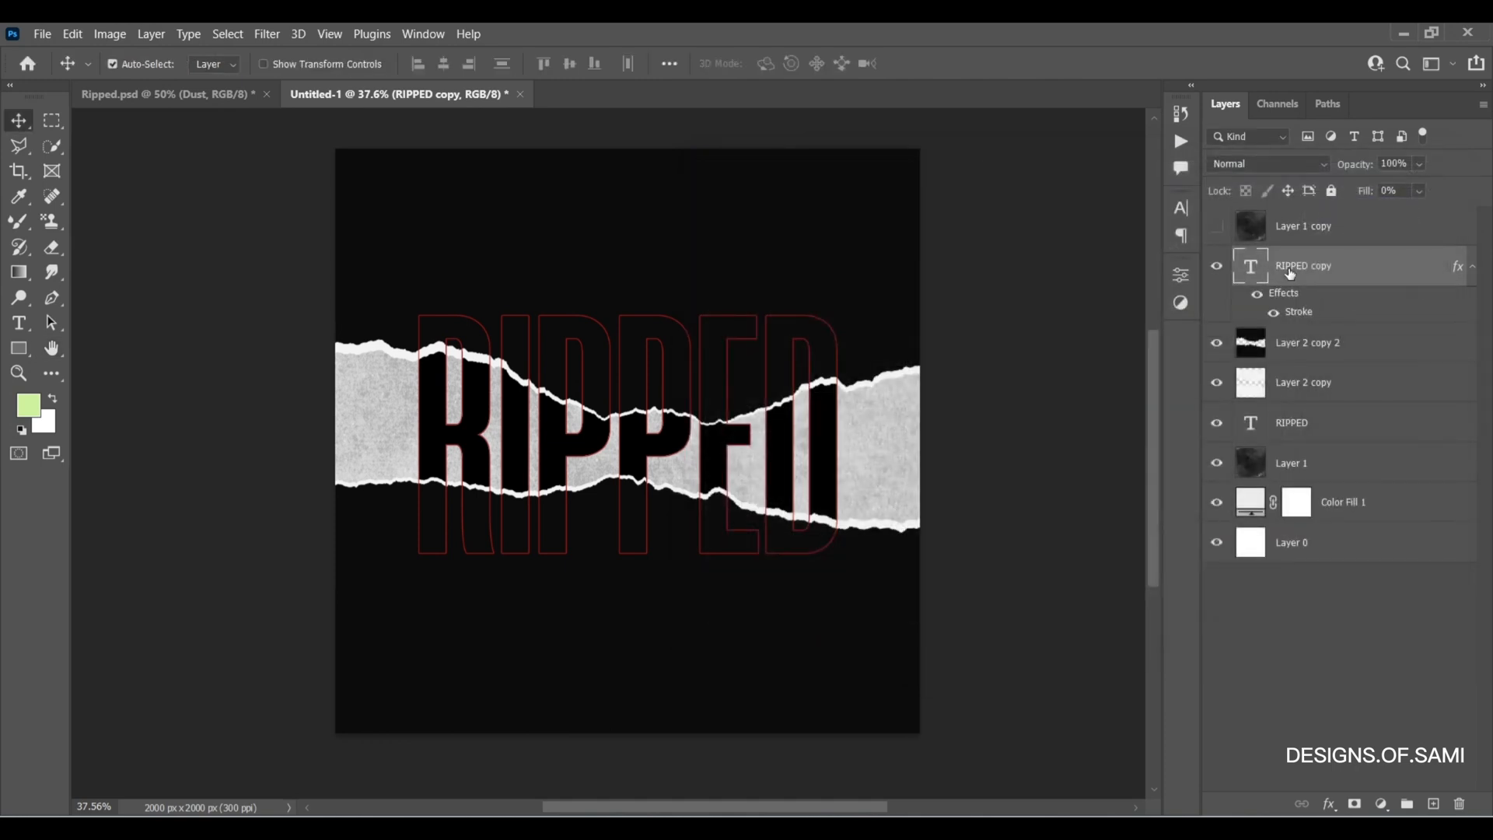
- Change the original RIPPED text's color to red B11C1C
left_click(1314, 435)
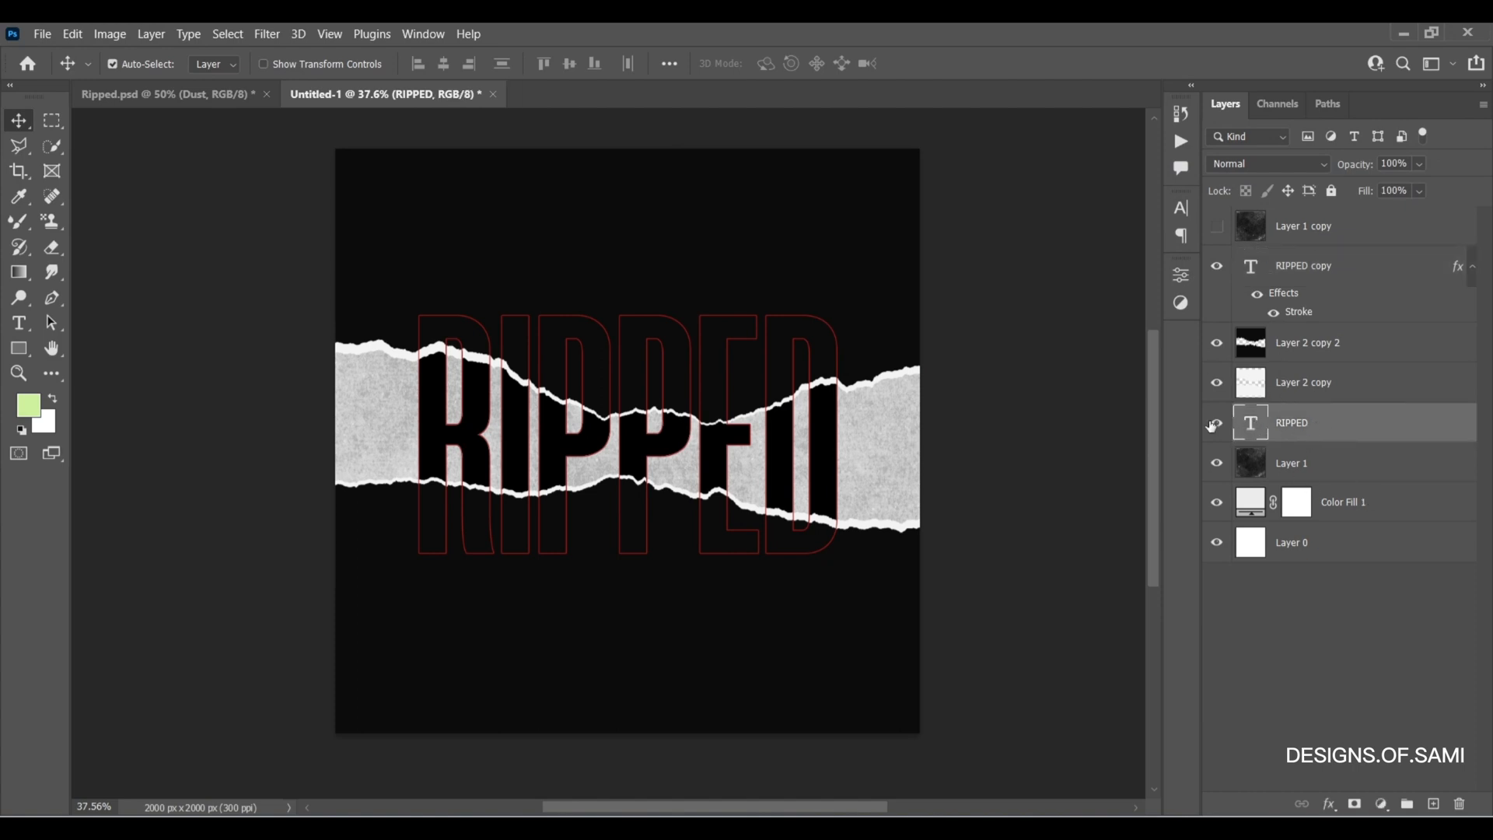
left_click(1180, 208)
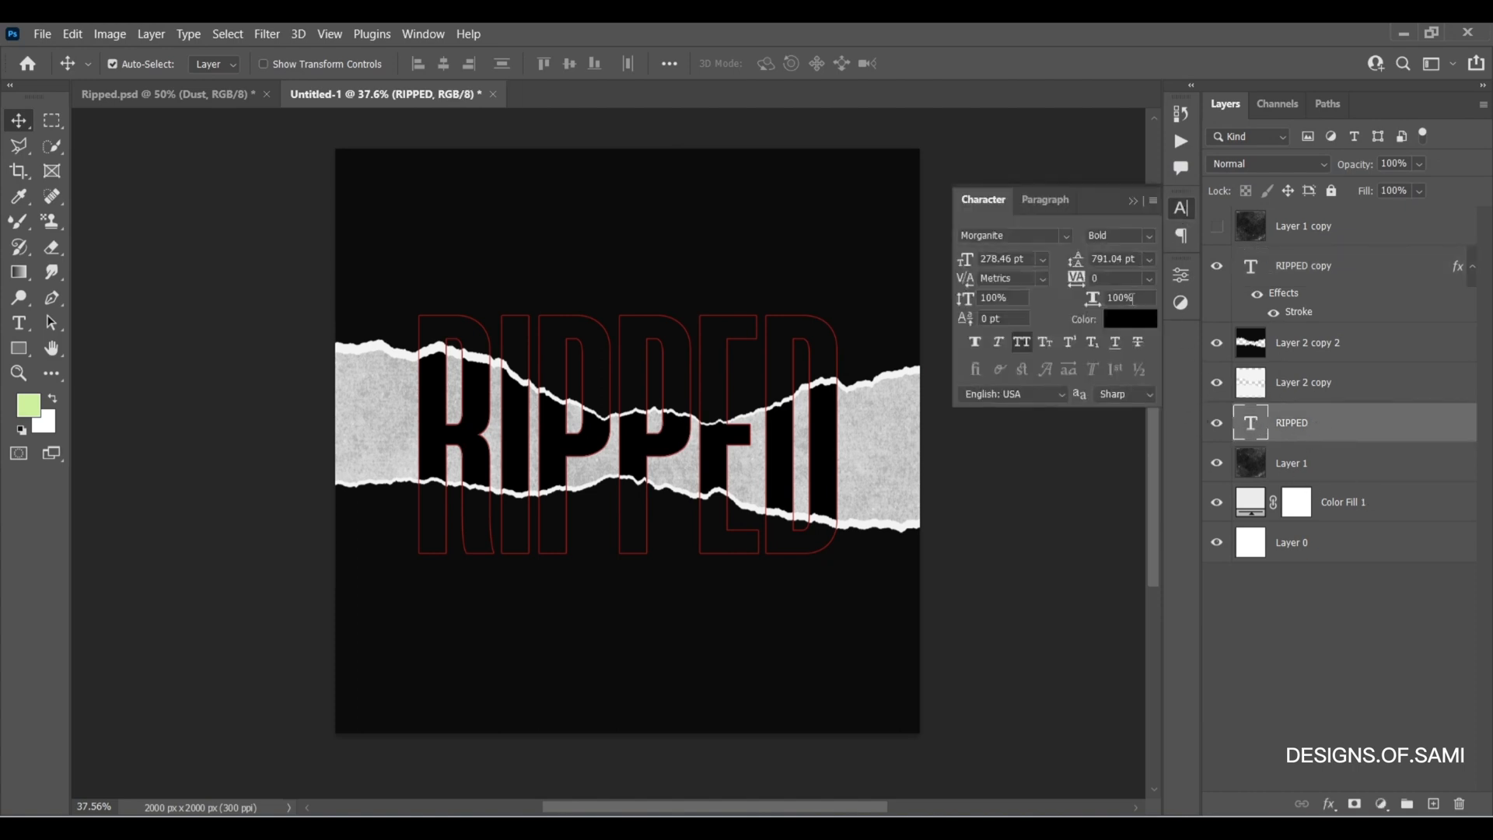
left_click(1136, 321)
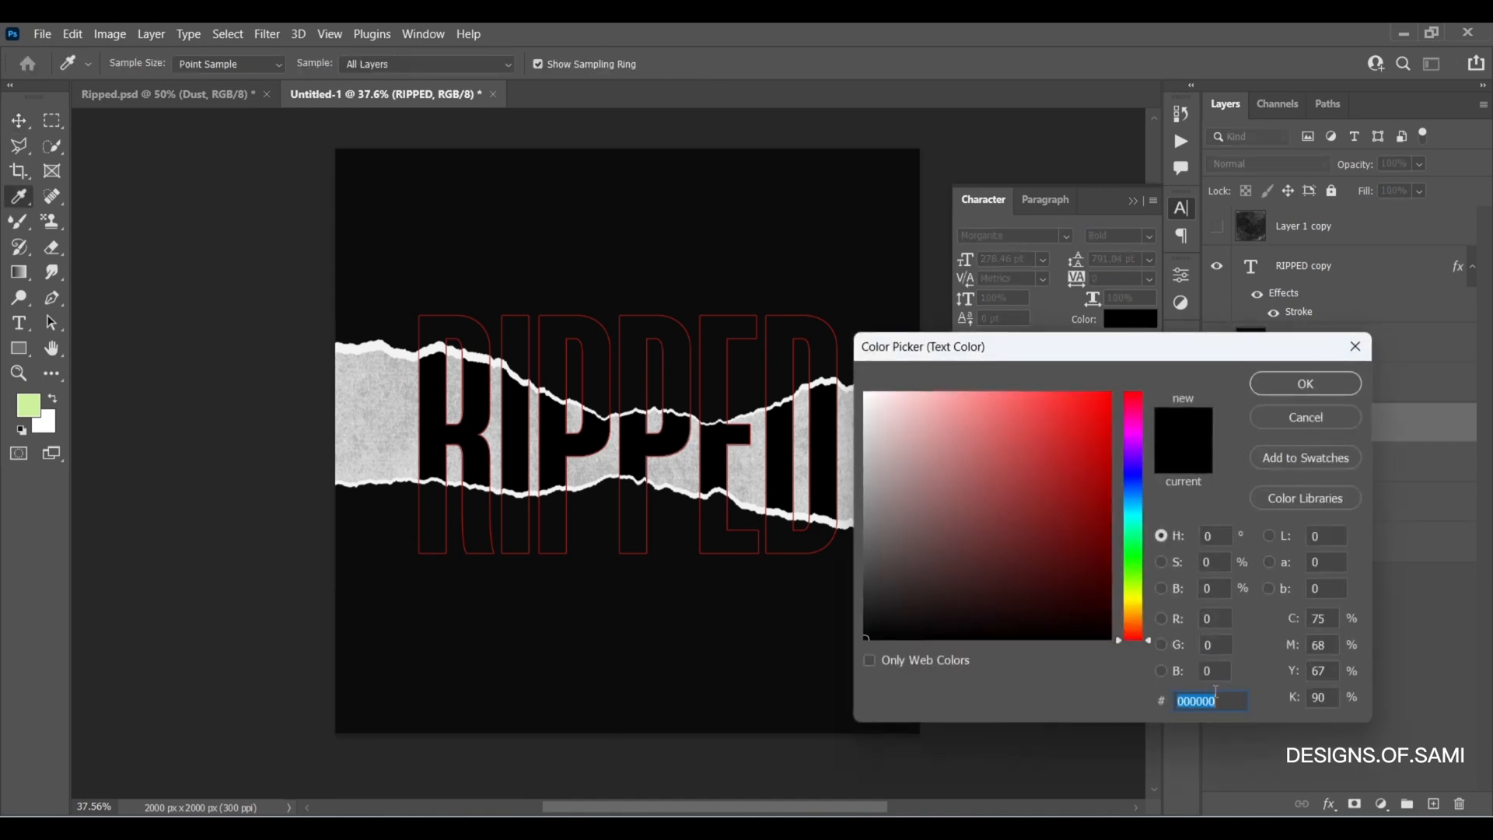
type("B11")
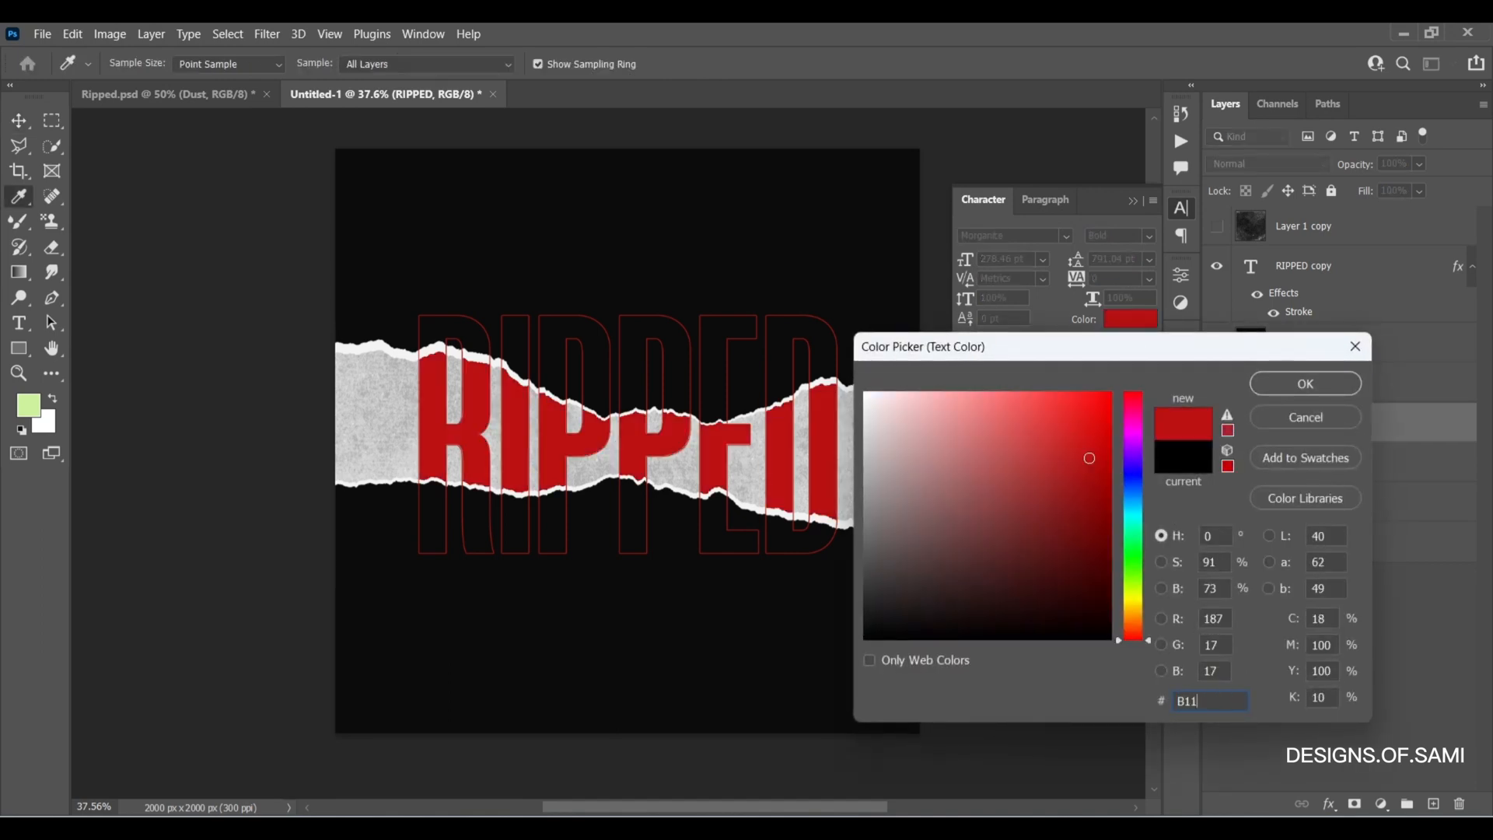
type("C1C")
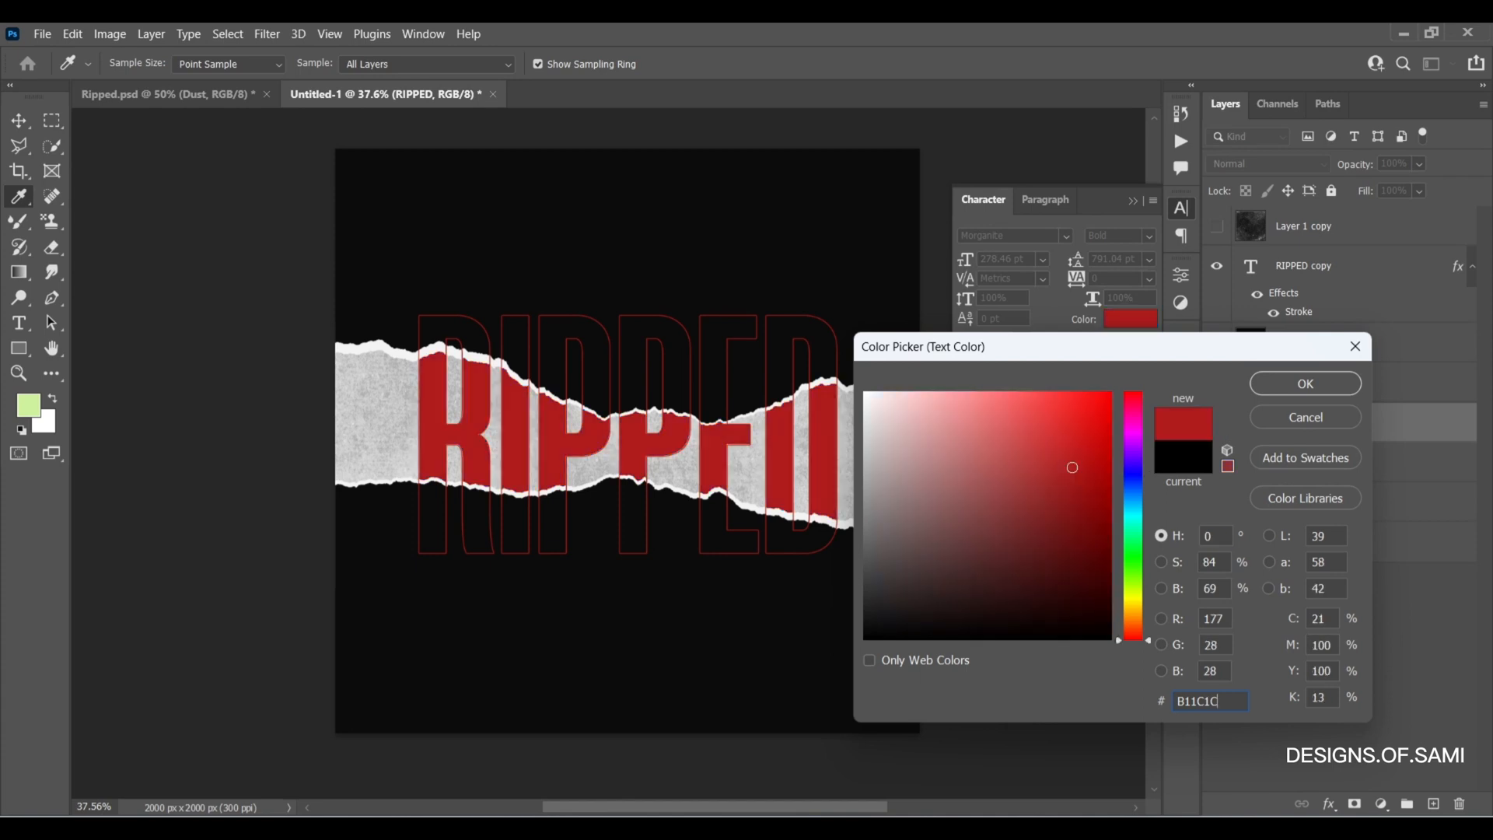
left_click(1305, 381)
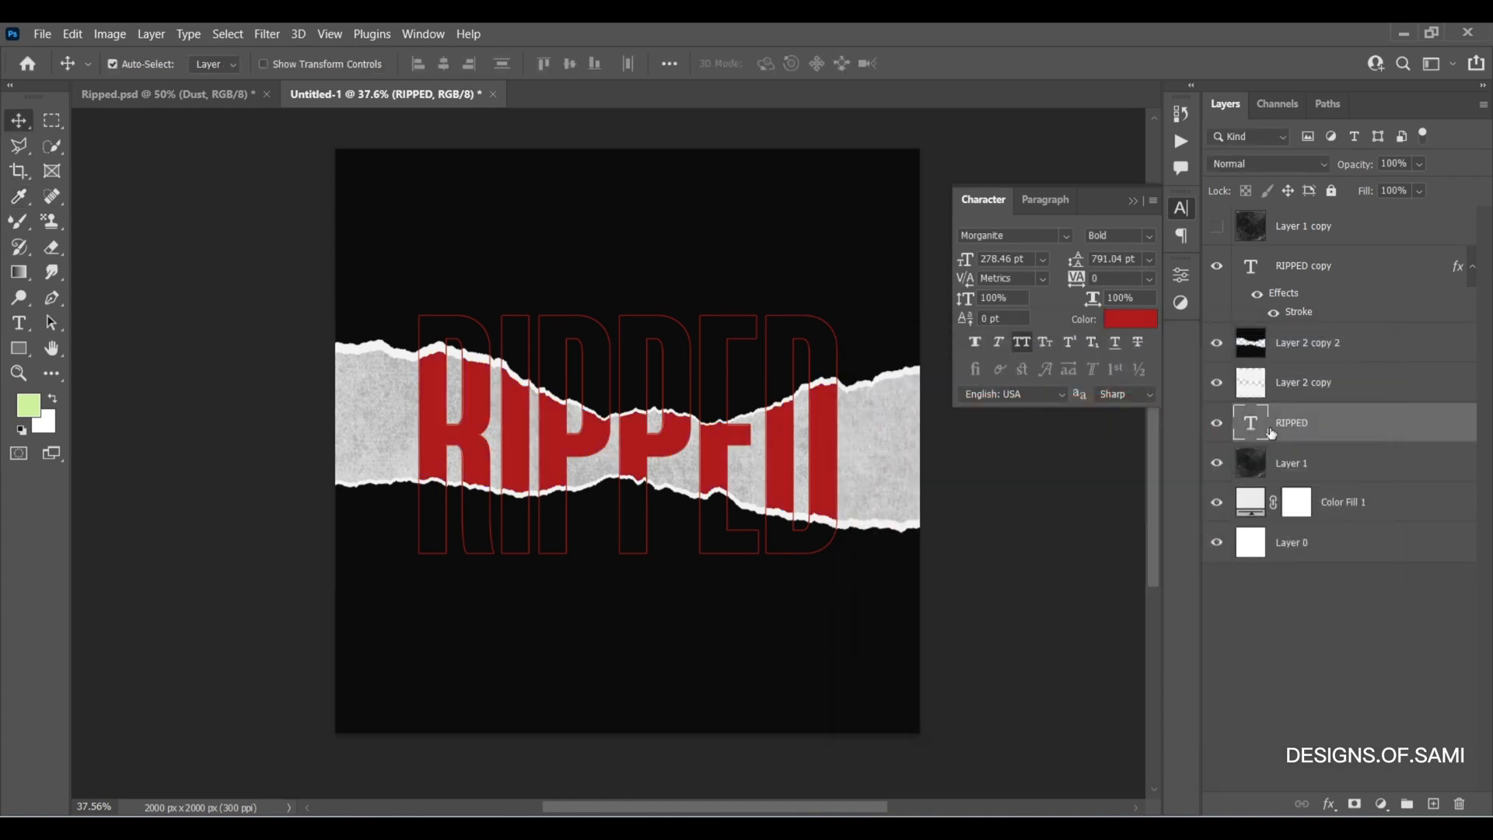
left_click(1132, 199)
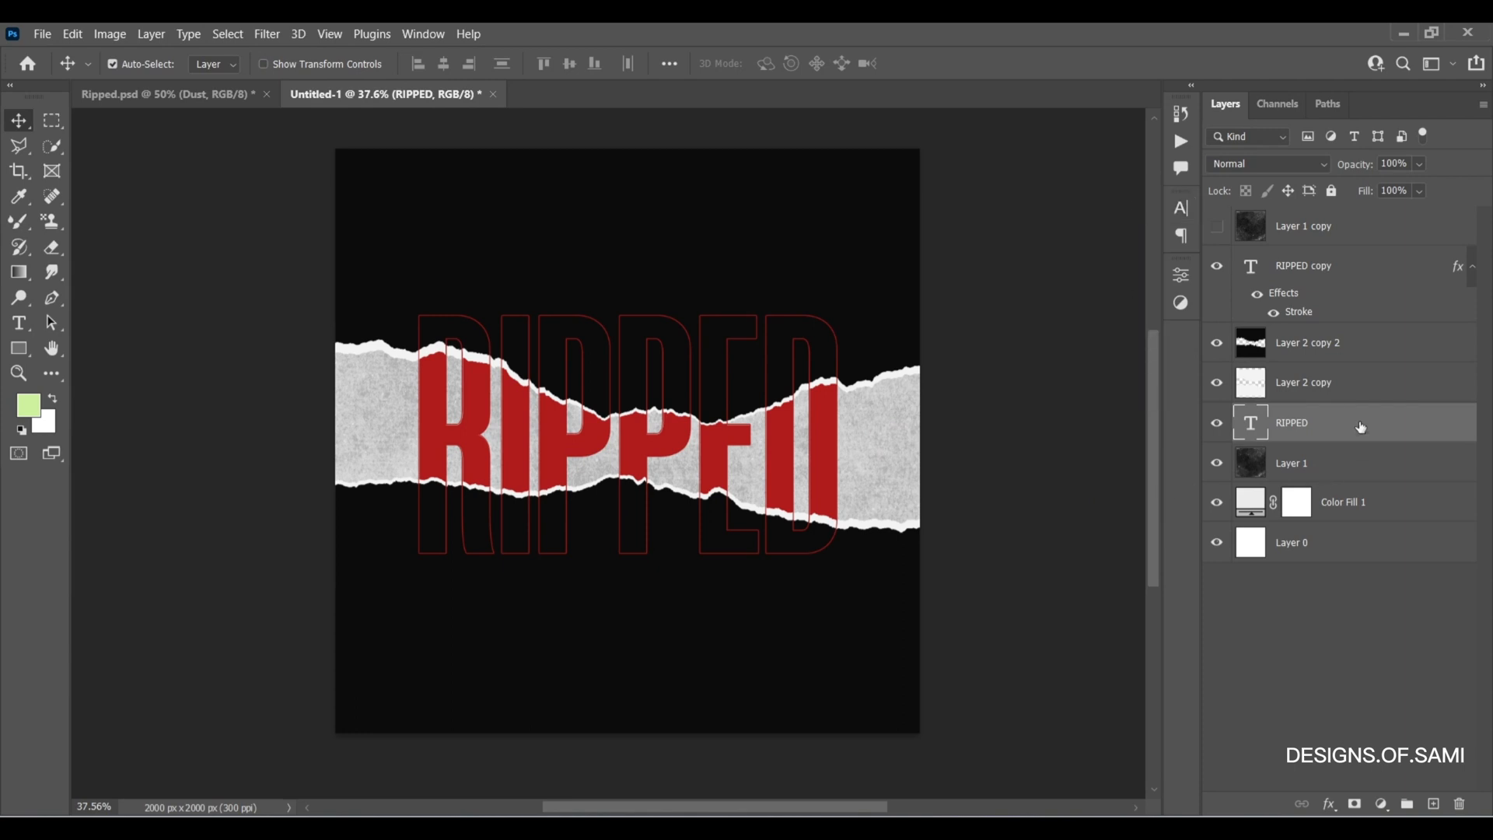
- Show the Layer 1 copy texture, set its blend mode to Screen and lower its opacity to 22%
left_click(1309, 233)
left_click(1217, 227)
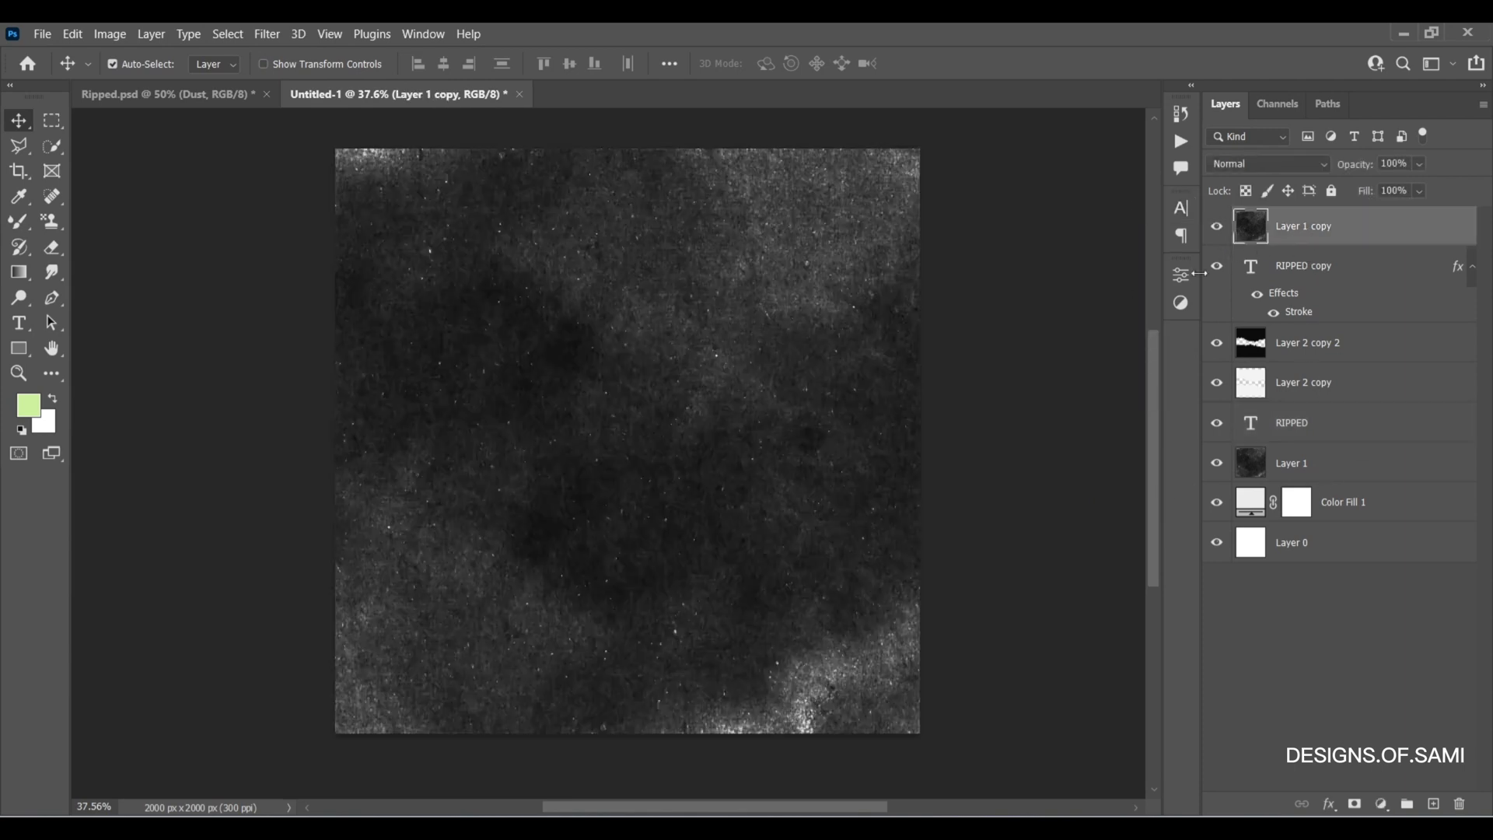
left_click(1282, 162)
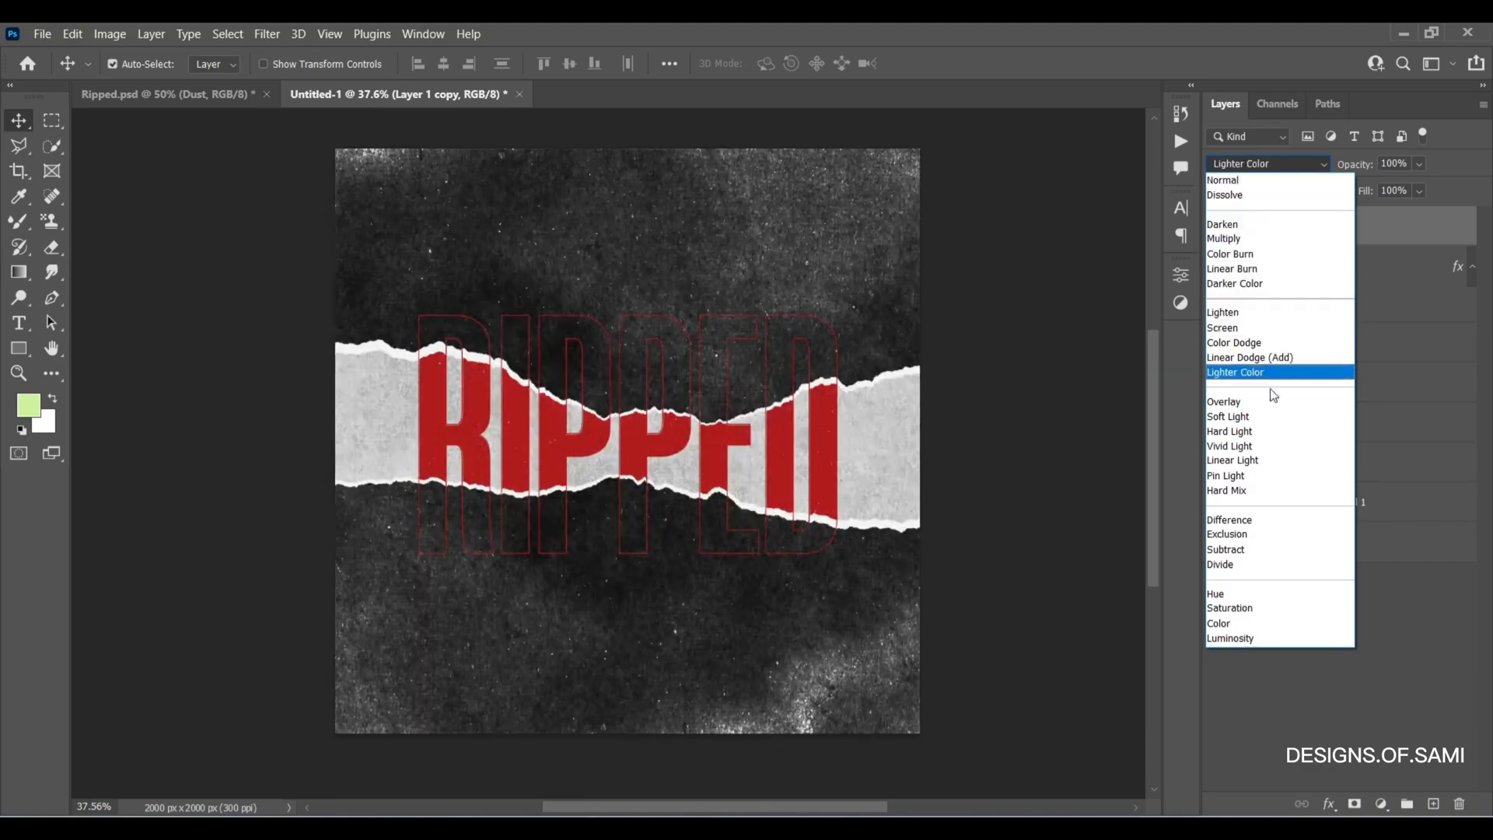
left_click(1252, 327)
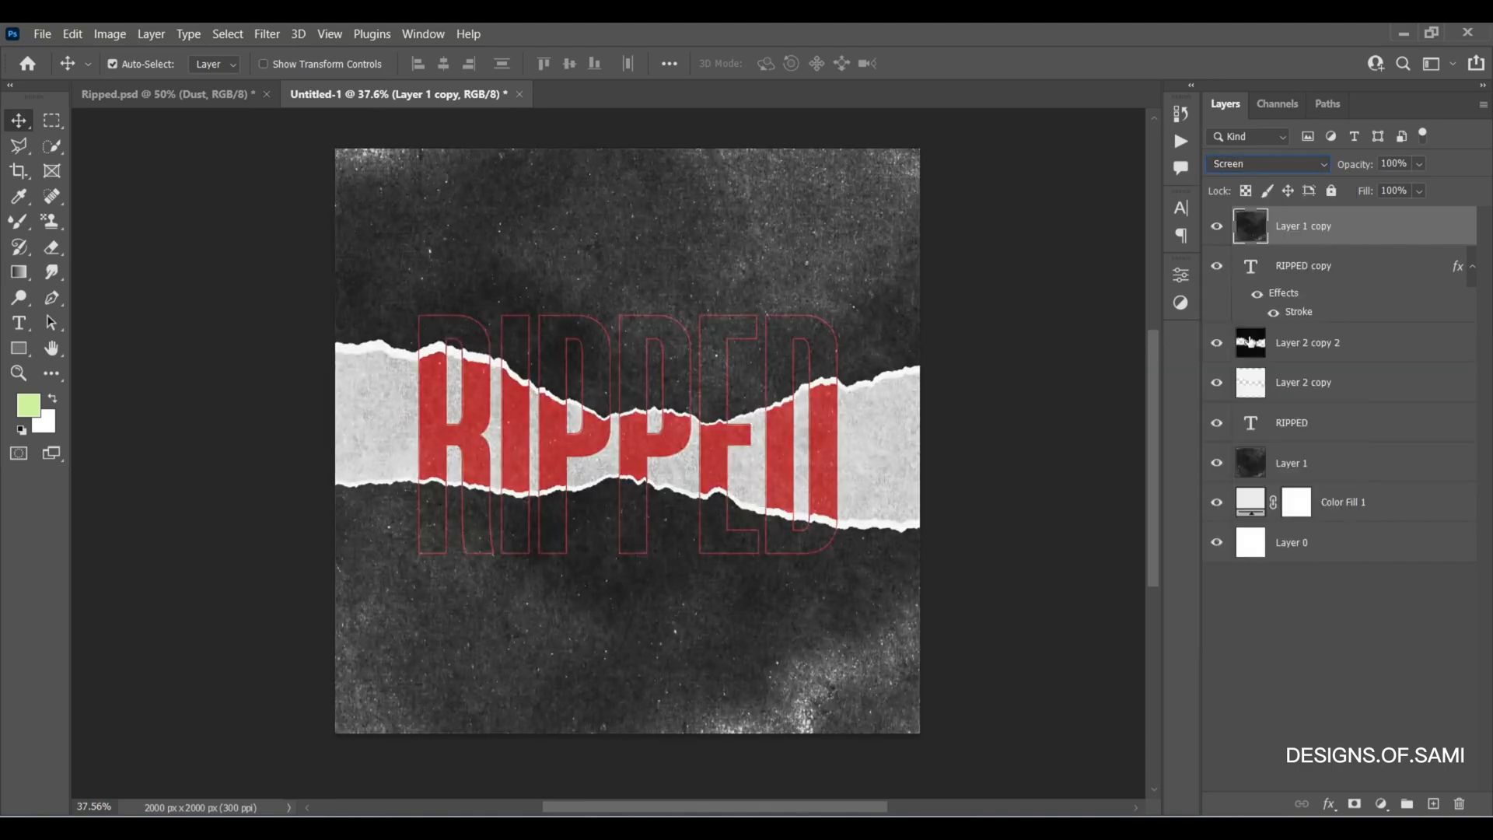
left_click(1417, 166)
left_click_drag(1380, 190, 1367, 194)
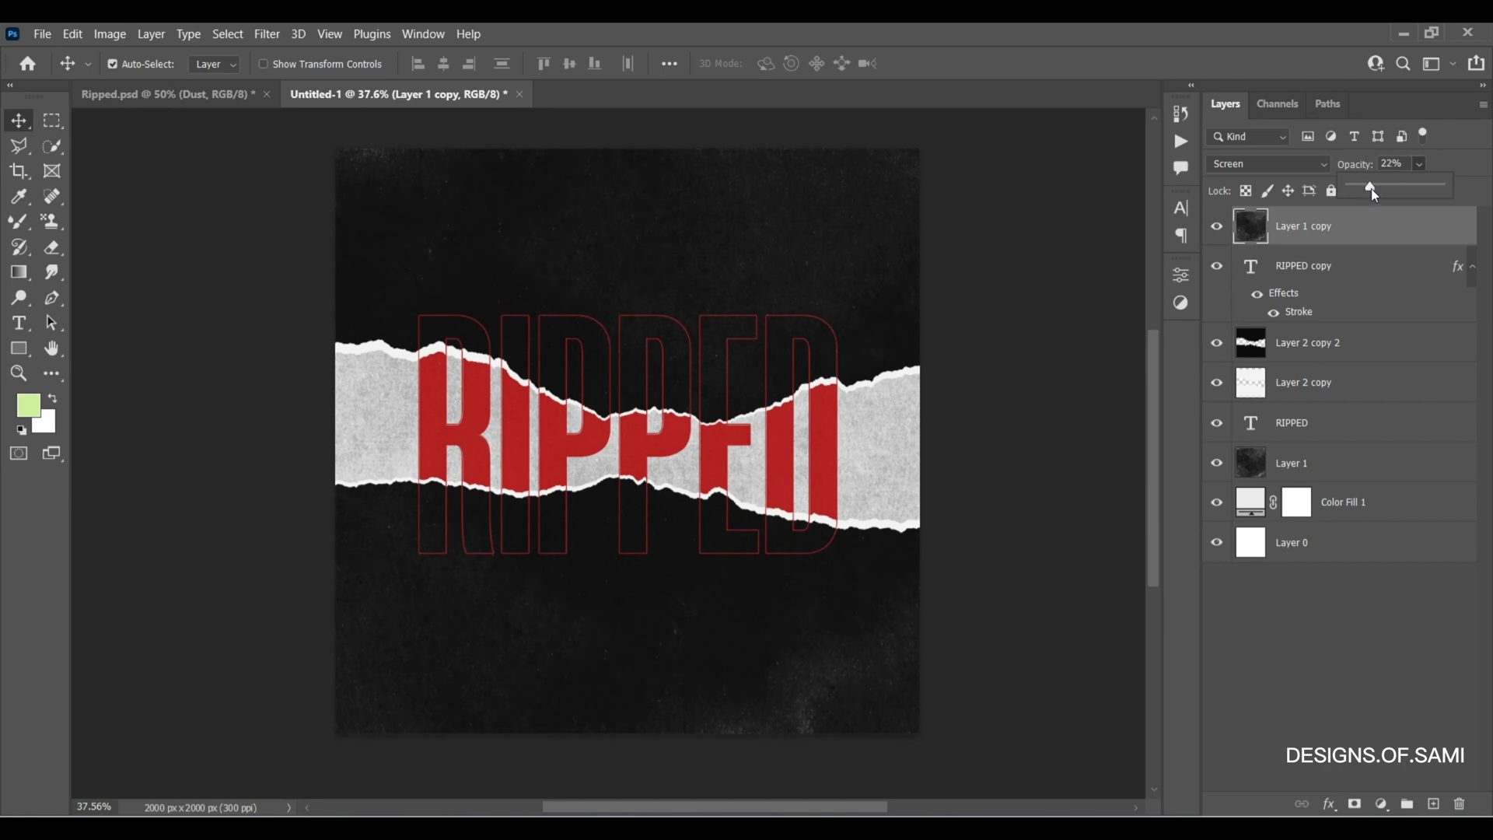
left_click(1477, 151)
left_click(1334, 616)
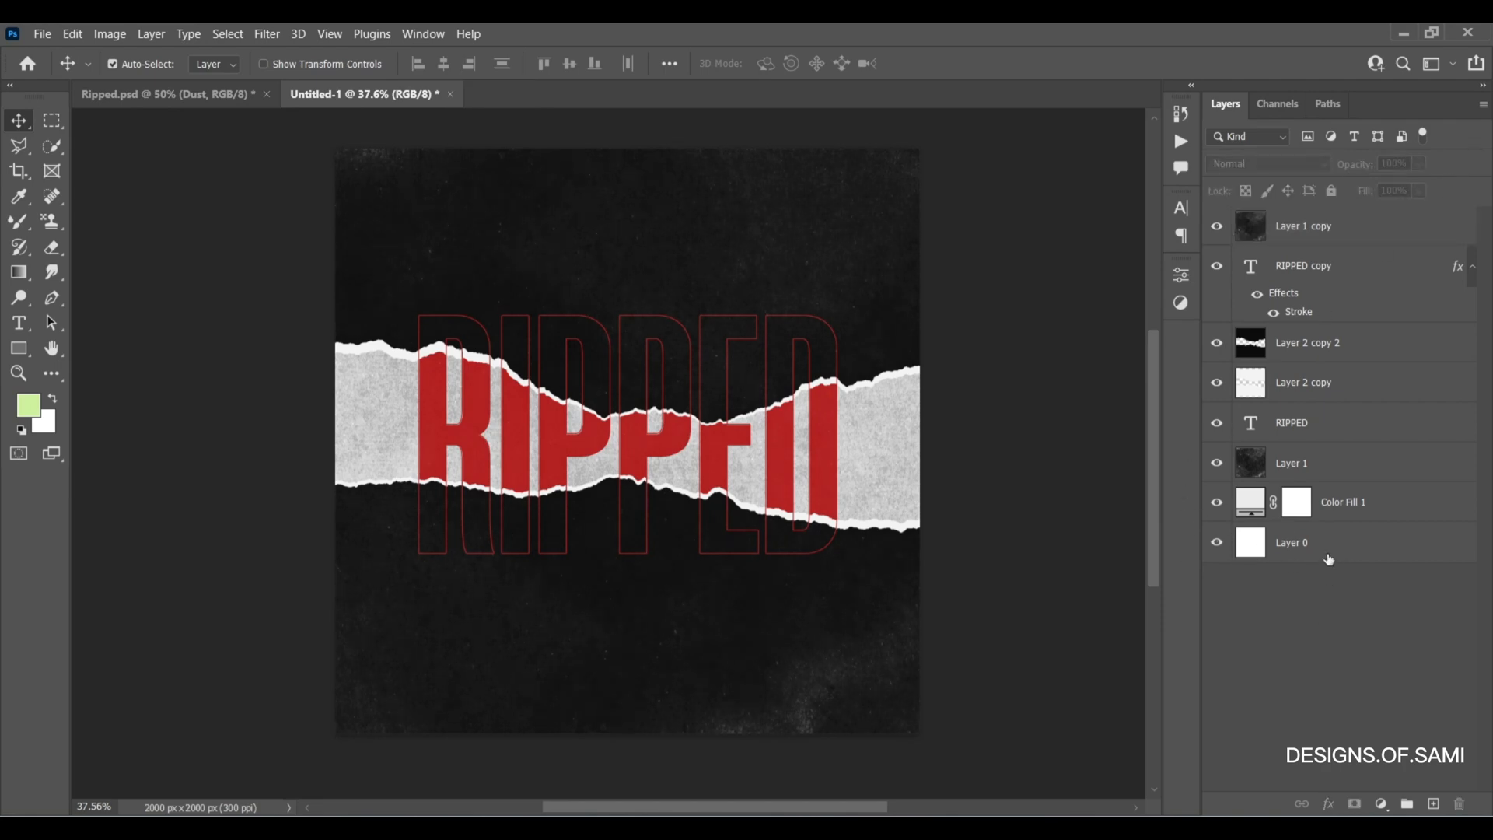
- Add a black Normal-mode drop shadow to Layer 2 copy with near-full opacity, 90° angle, 0 px distance, 0% spread, 59 px size and 10% noise
left_click(1331, 383)
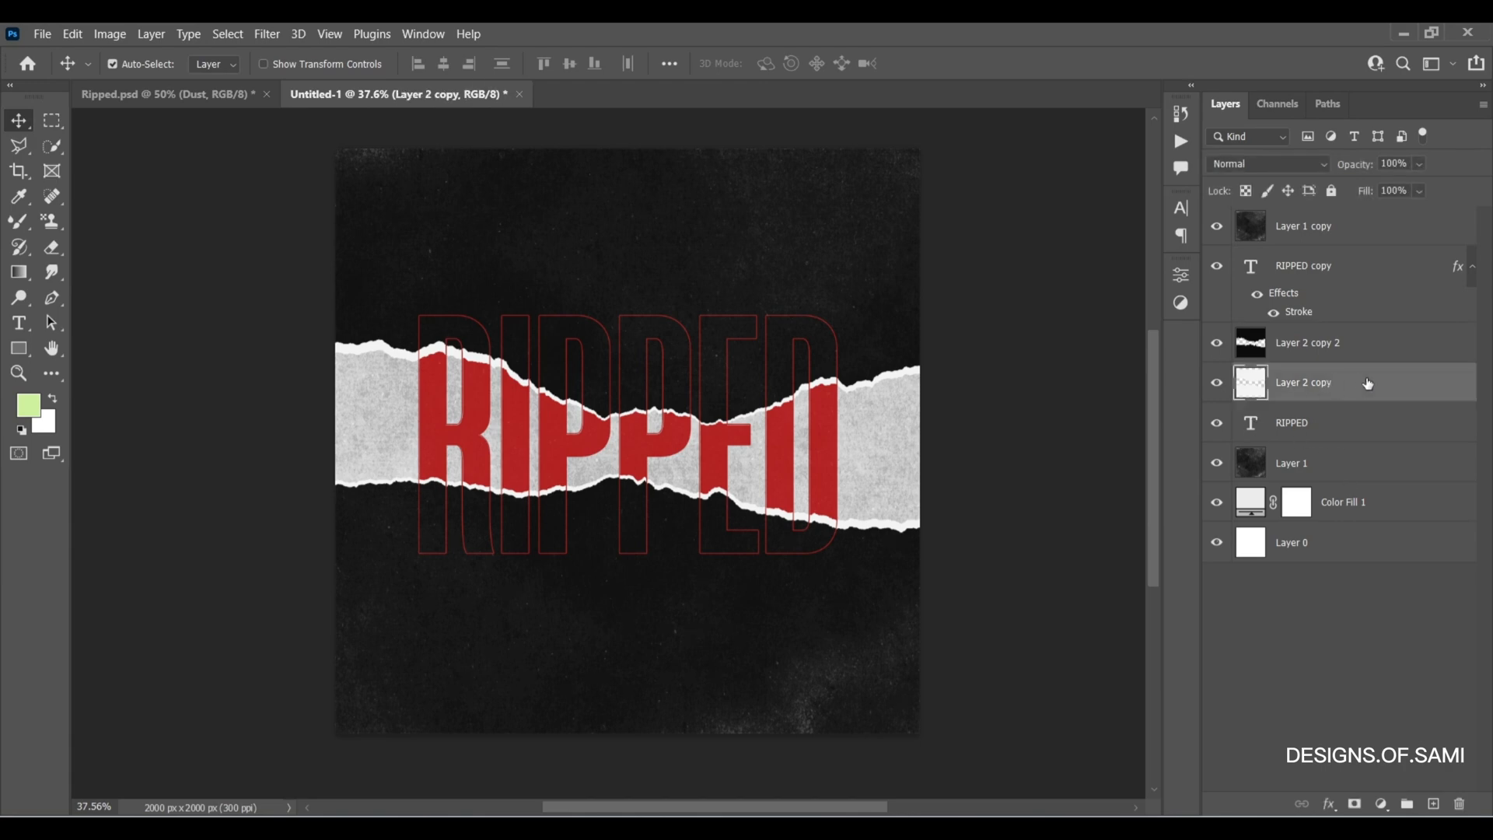
double_click(1368, 384)
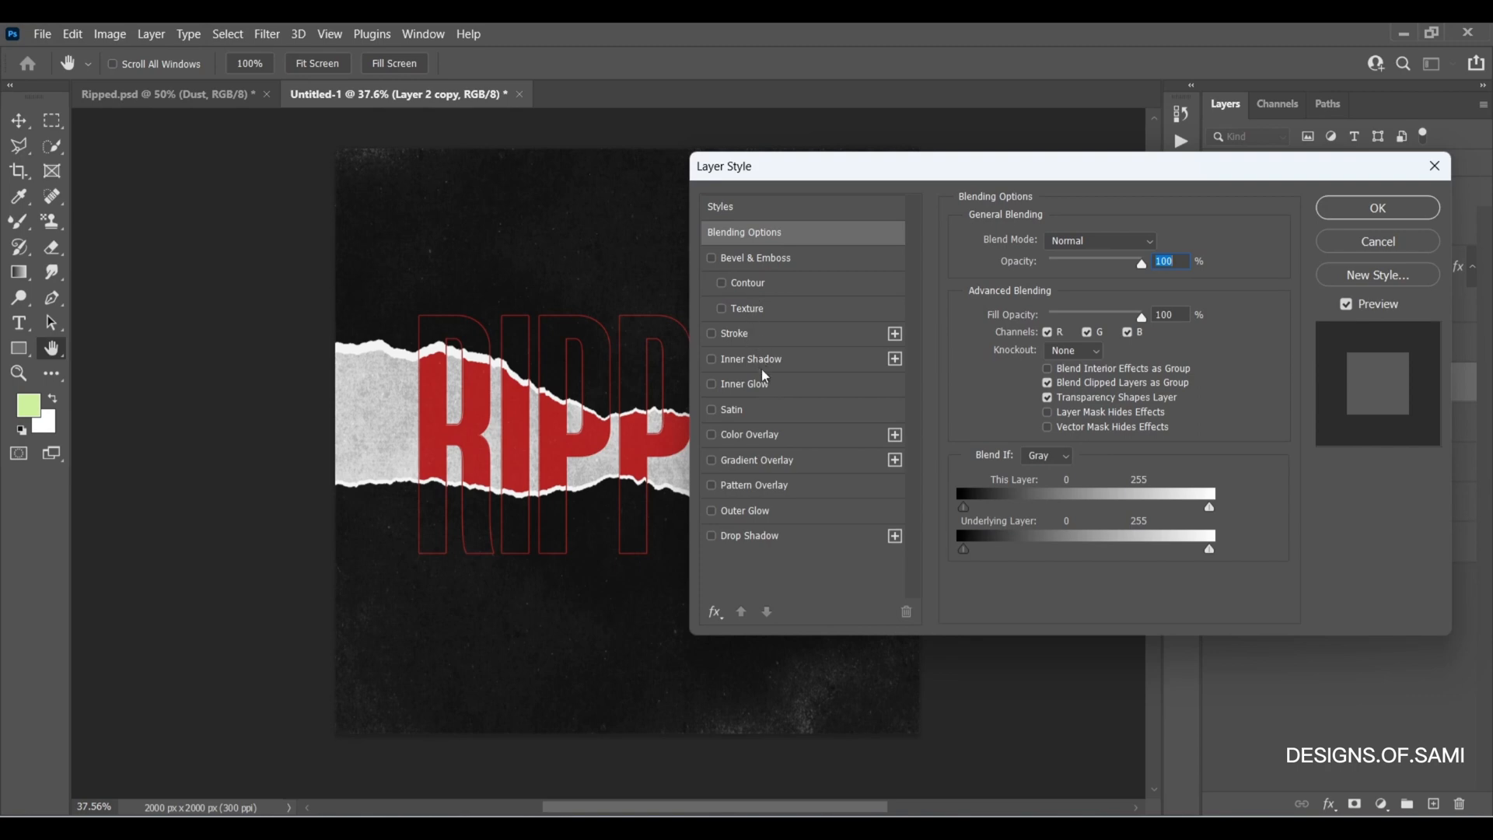
left_click(761, 535)
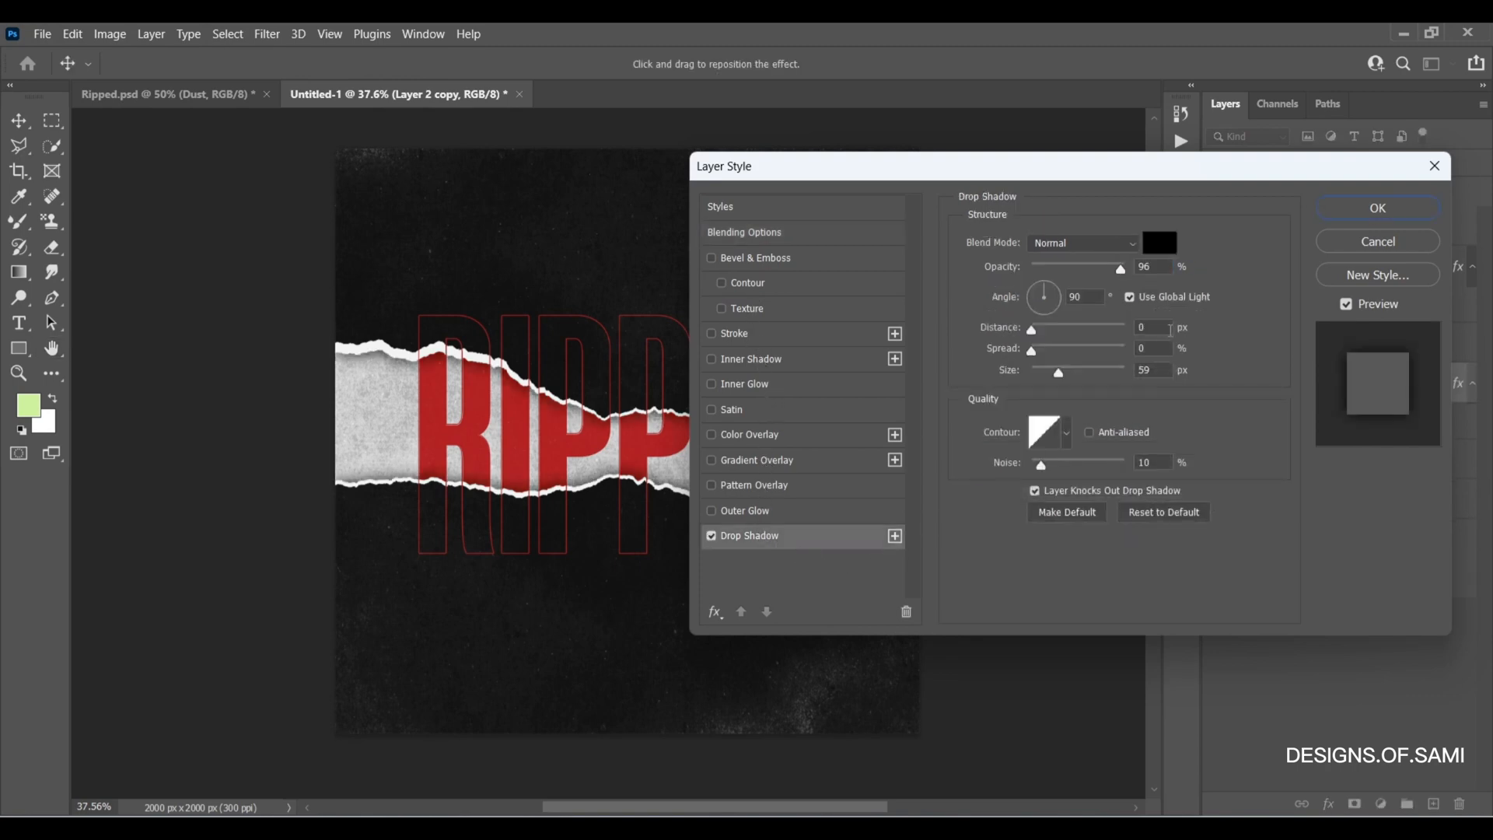
left_click(1084, 242)
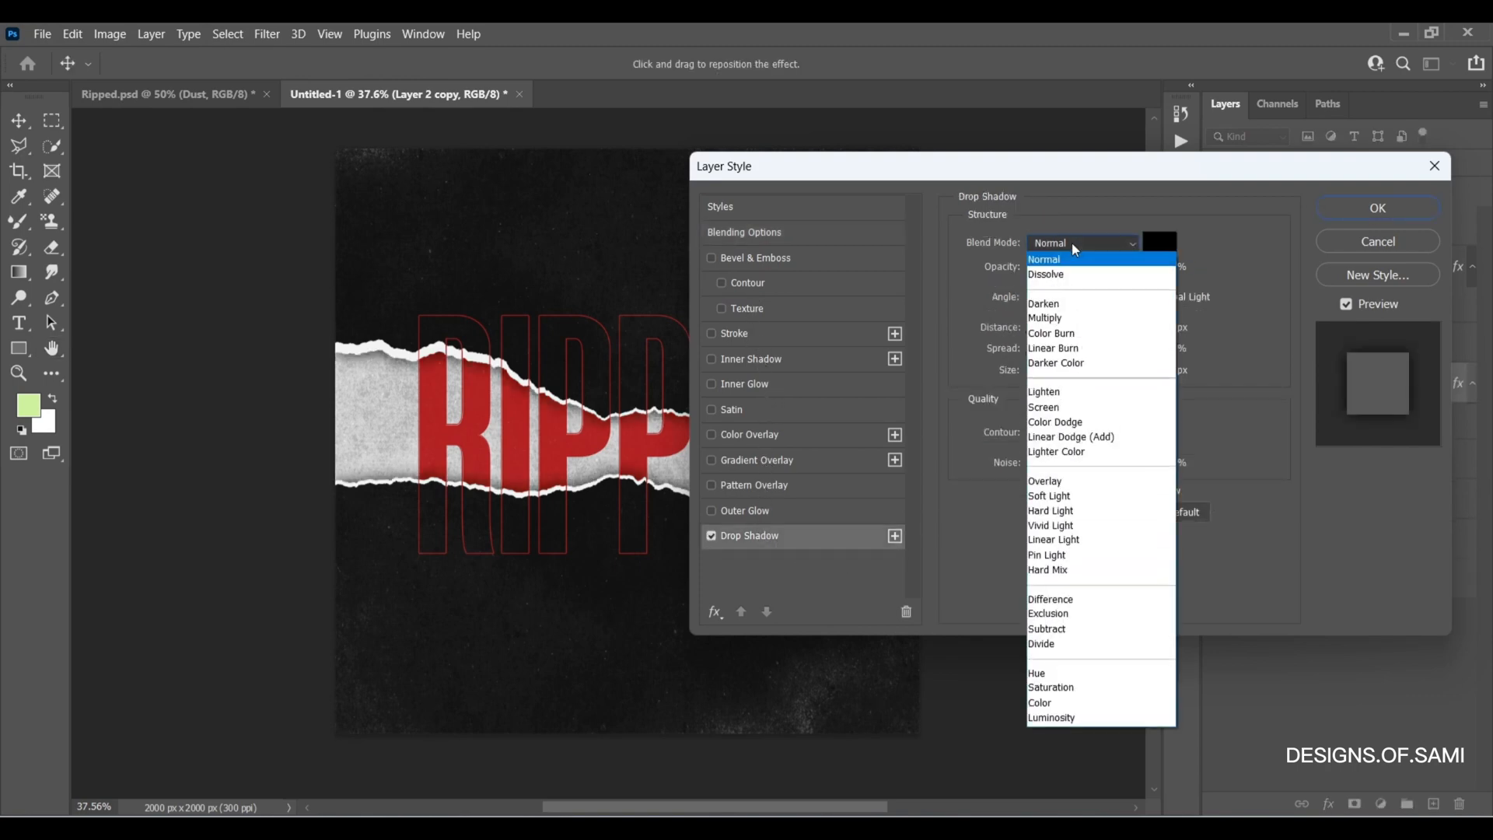
left_click(1063, 261)
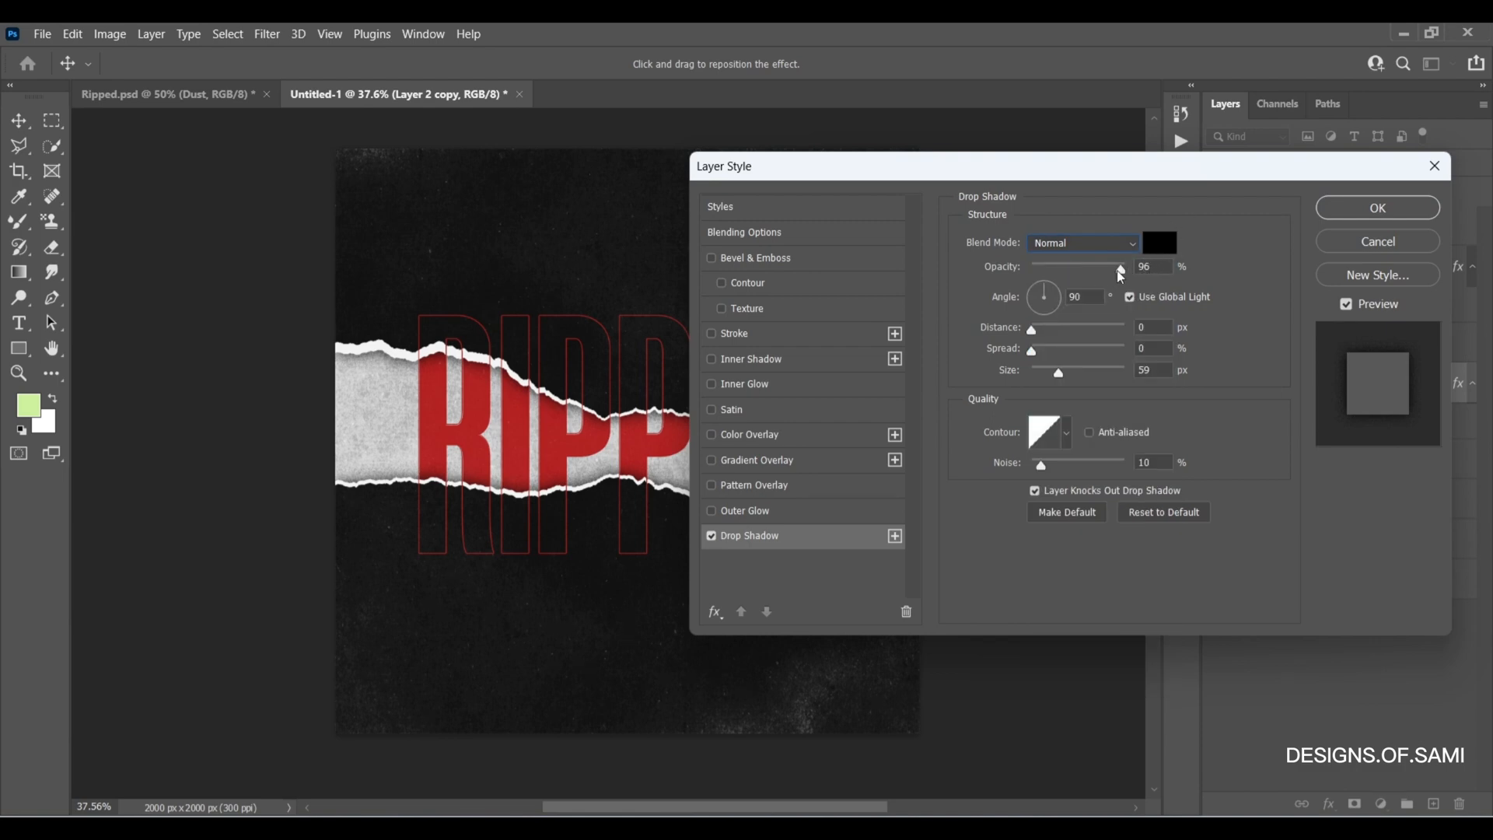
left_click_drag(1120, 275, 1129, 283)
left_click(1122, 284)
left_click(1353, 211)
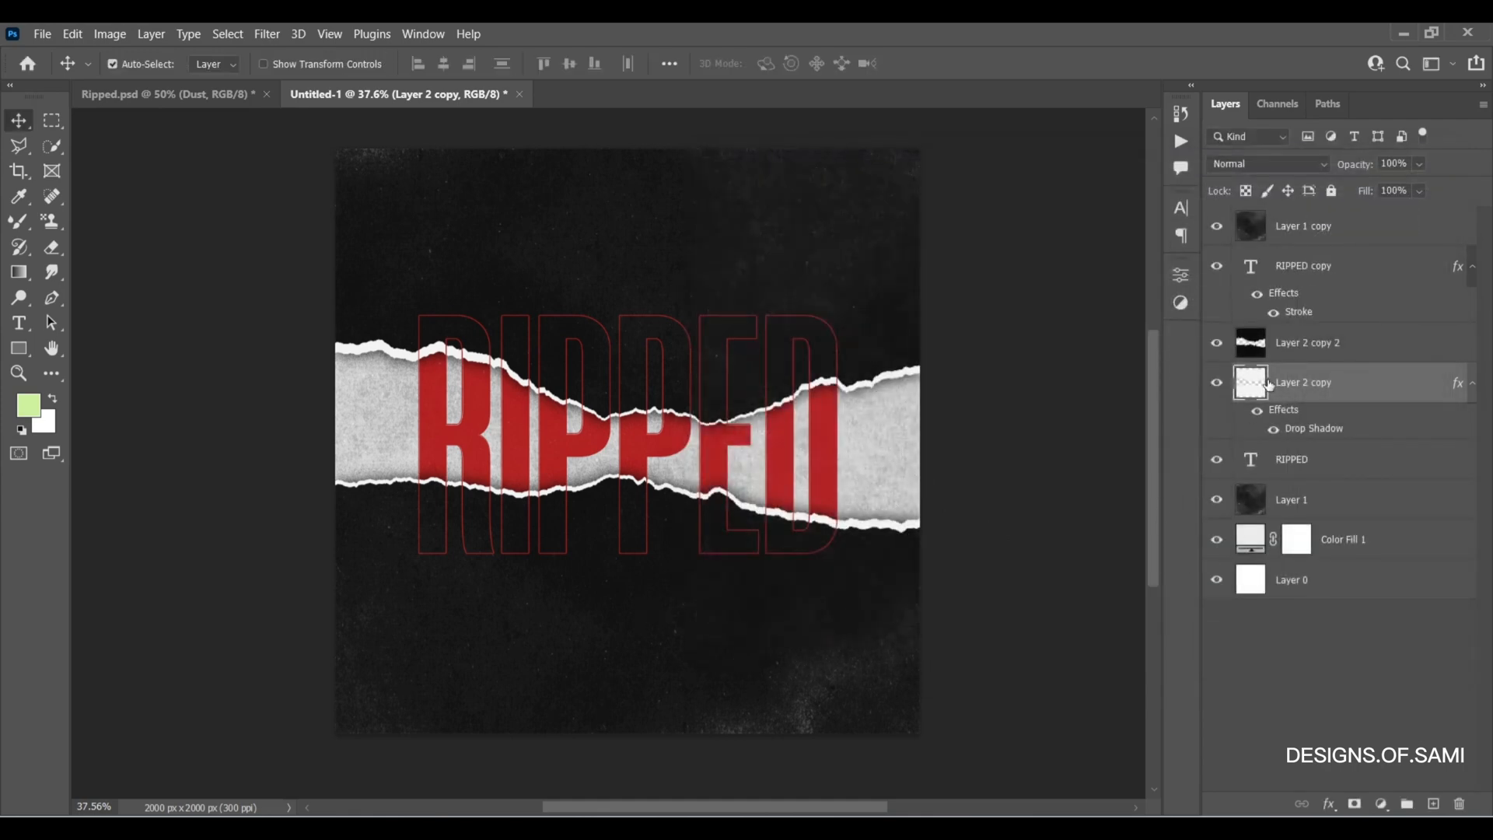